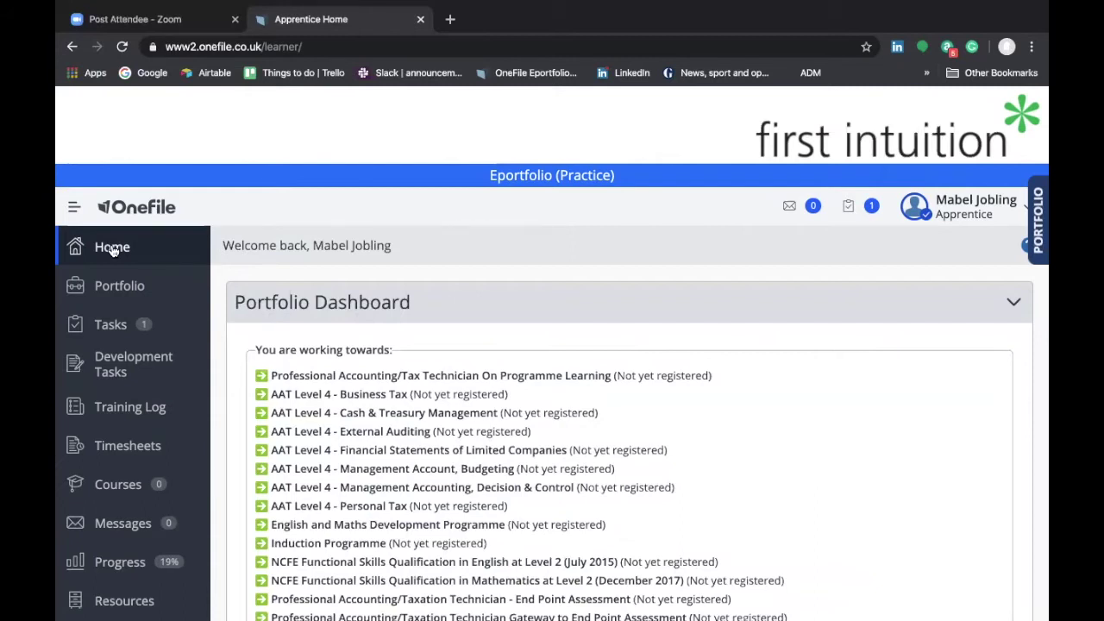
Step: Open My Portfolio and review each standard's progress, e.g. Tax Technician 27%, Budgeting 100%, target 88%
left_click(92, 294)
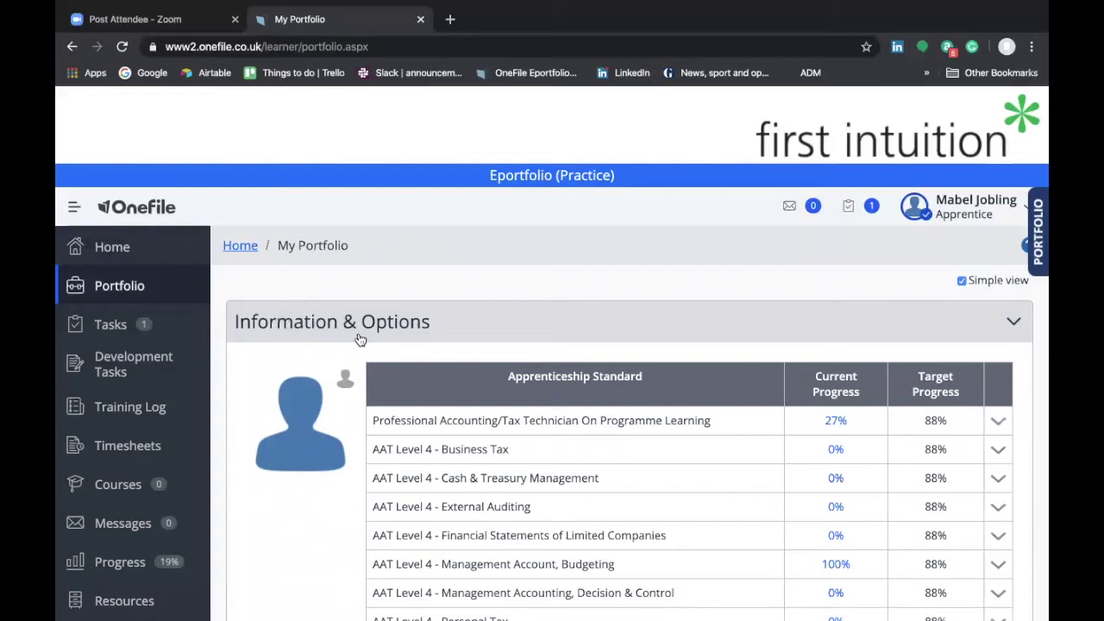
scroll(442, 382, "down", 1)
scroll(442, 379, "down", 2)
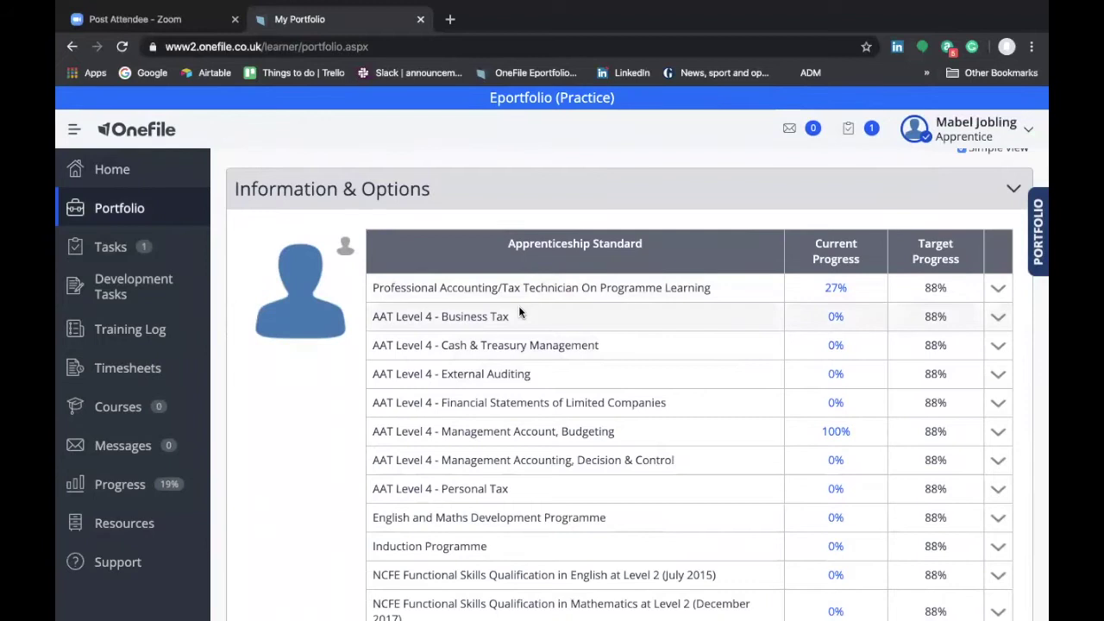
scroll(518, 309, "down", 2)
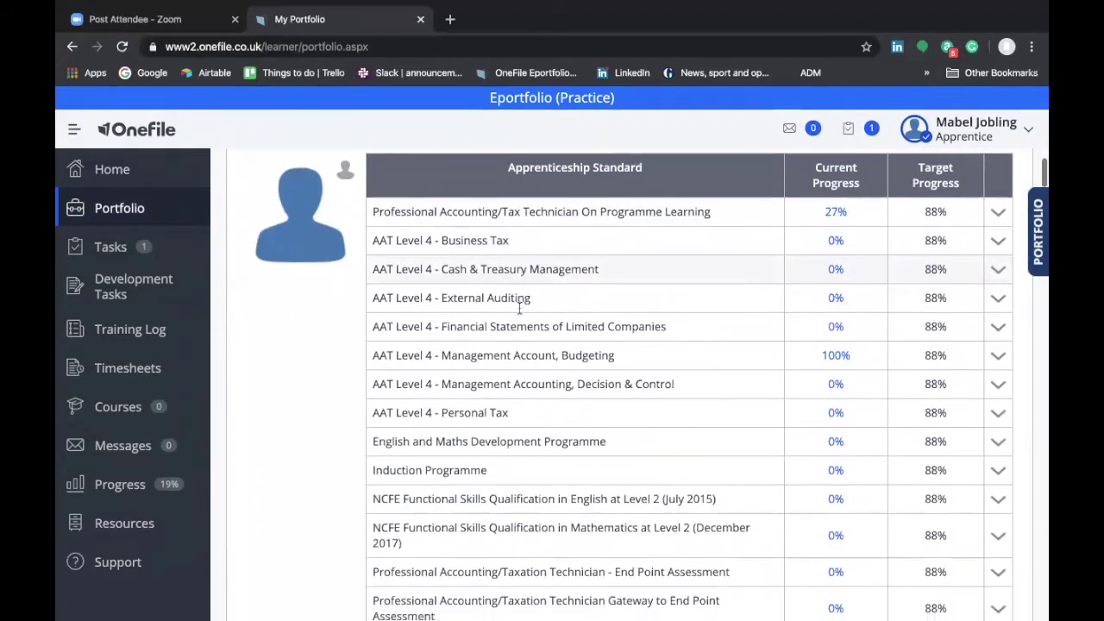
scroll(518, 311, "down", 1)
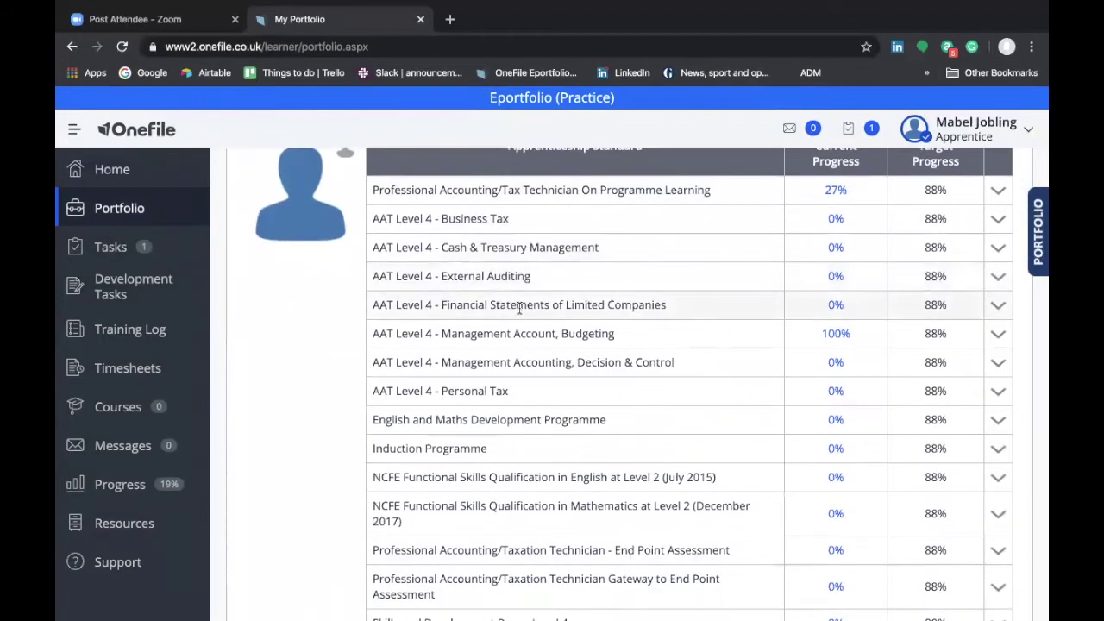
scroll(518, 309, "down", 1)
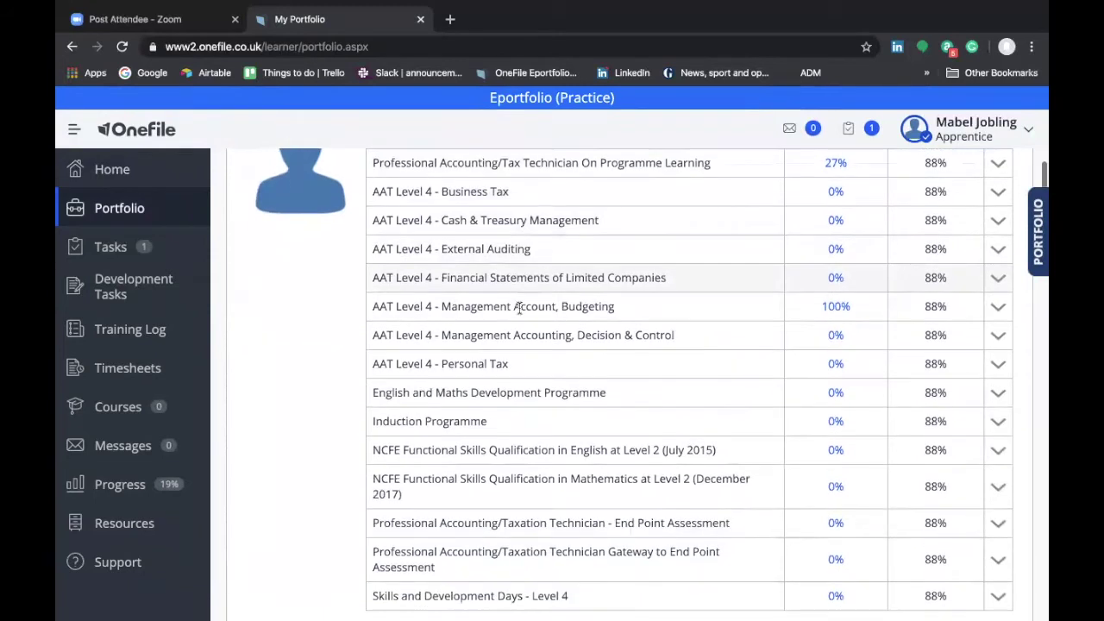
scroll(518, 308, "down", 1)
scroll(518, 307, "down", 1)
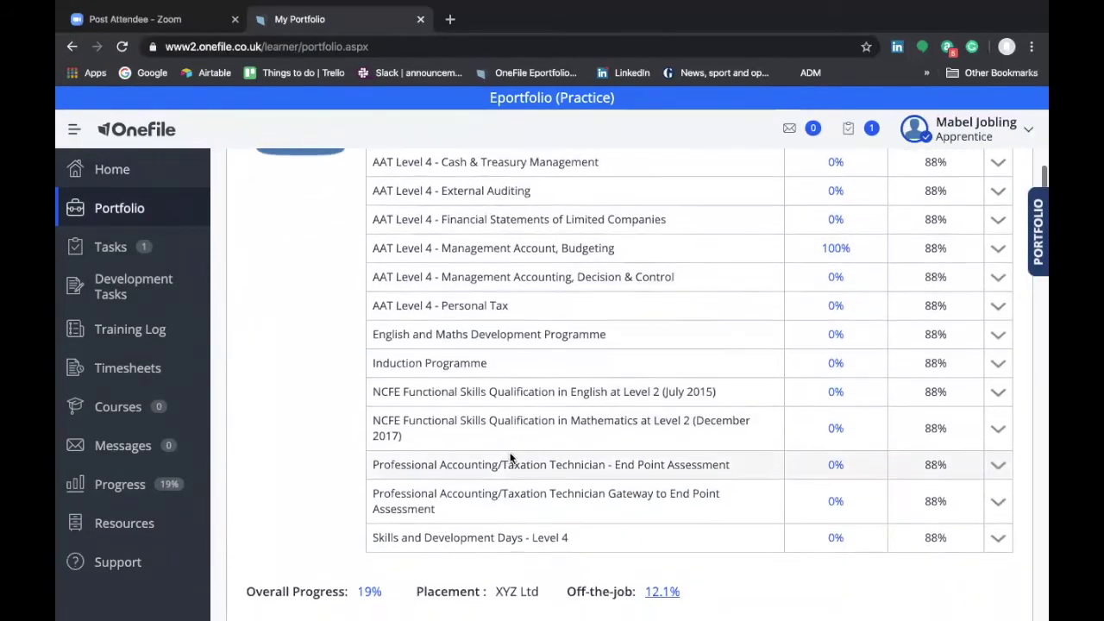
scroll(510, 458, "down", 1)
scroll(511, 457, "up", 5)
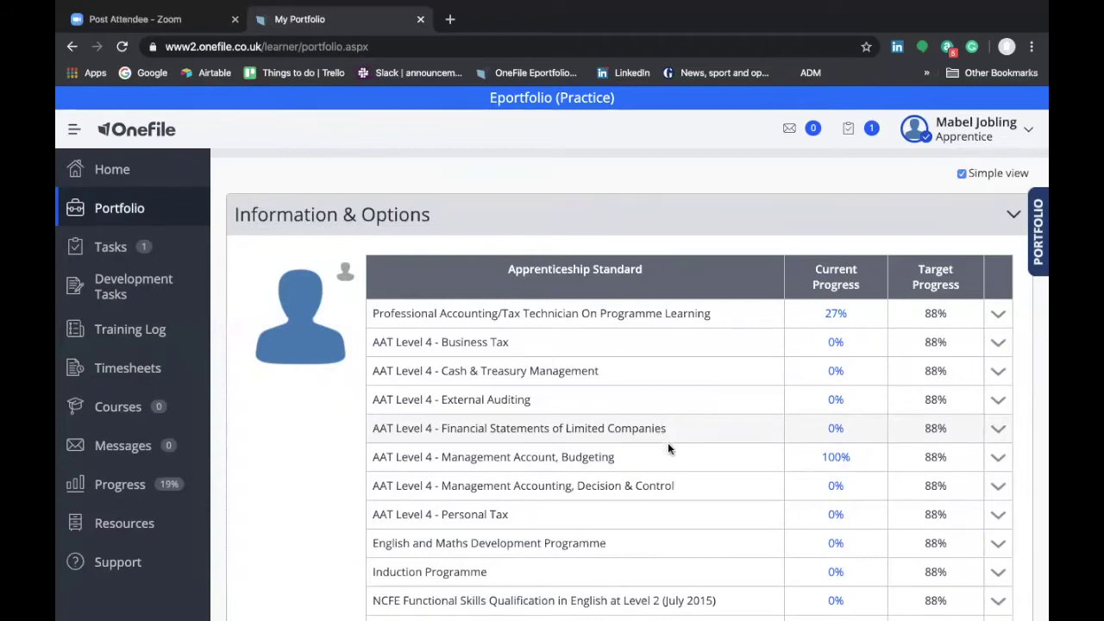
scroll(666, 464, "down", 1)
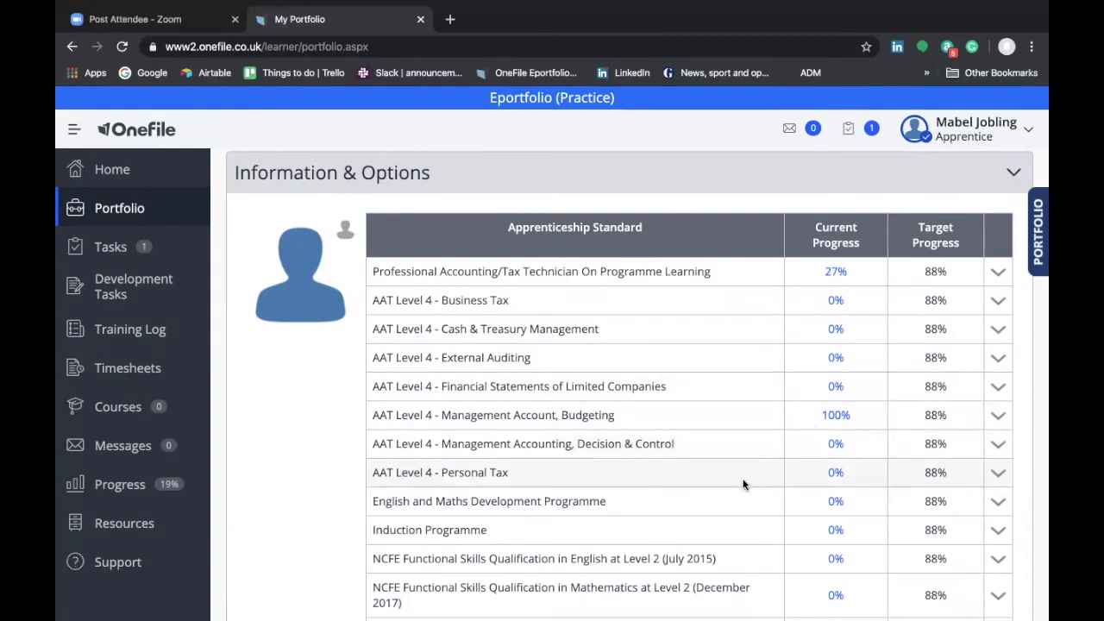
scroll(743, 483, "down", 1)
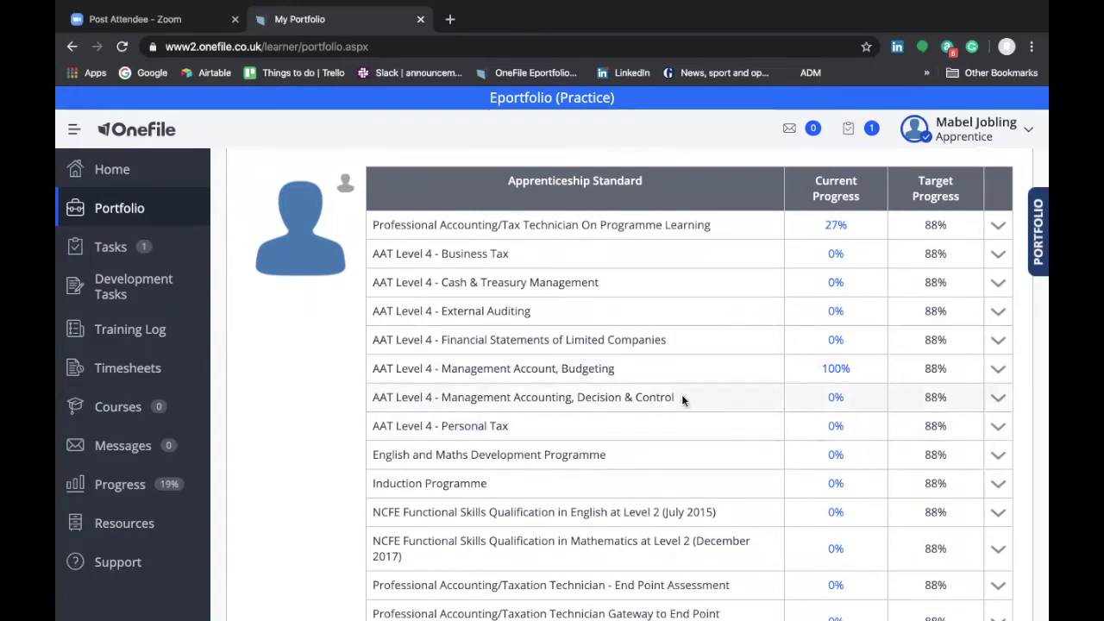
scroll(682, 398, "down", 1)
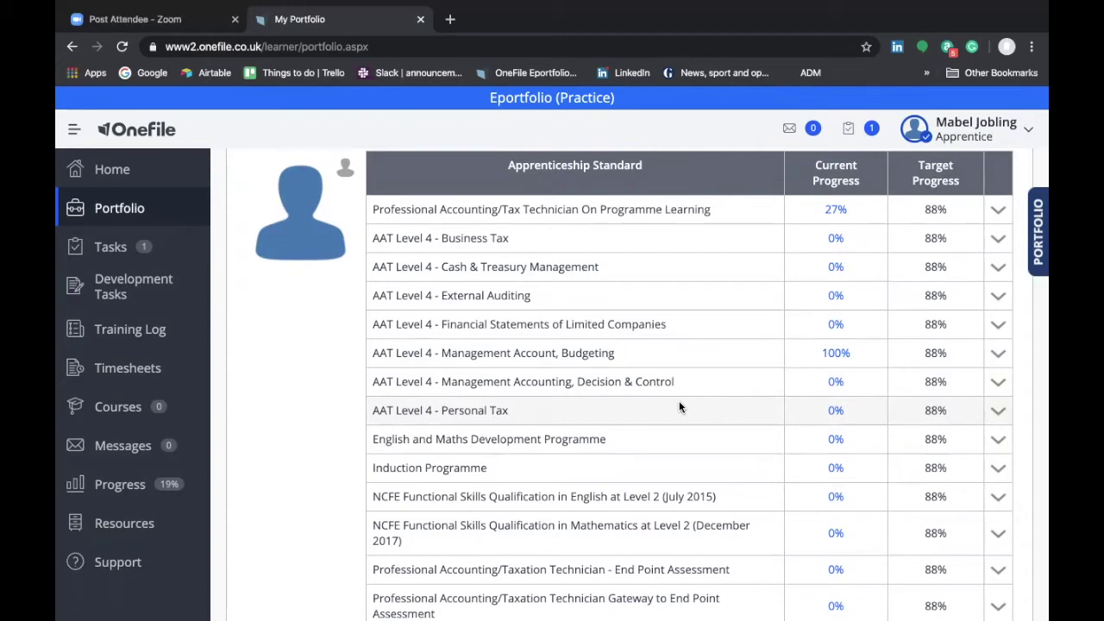
Step: Show the learner's Forms, then the Progress tools: Gap Analysis, ILP, Learning Journey and the 19% overview
scroll(680, 407, "down", 5)
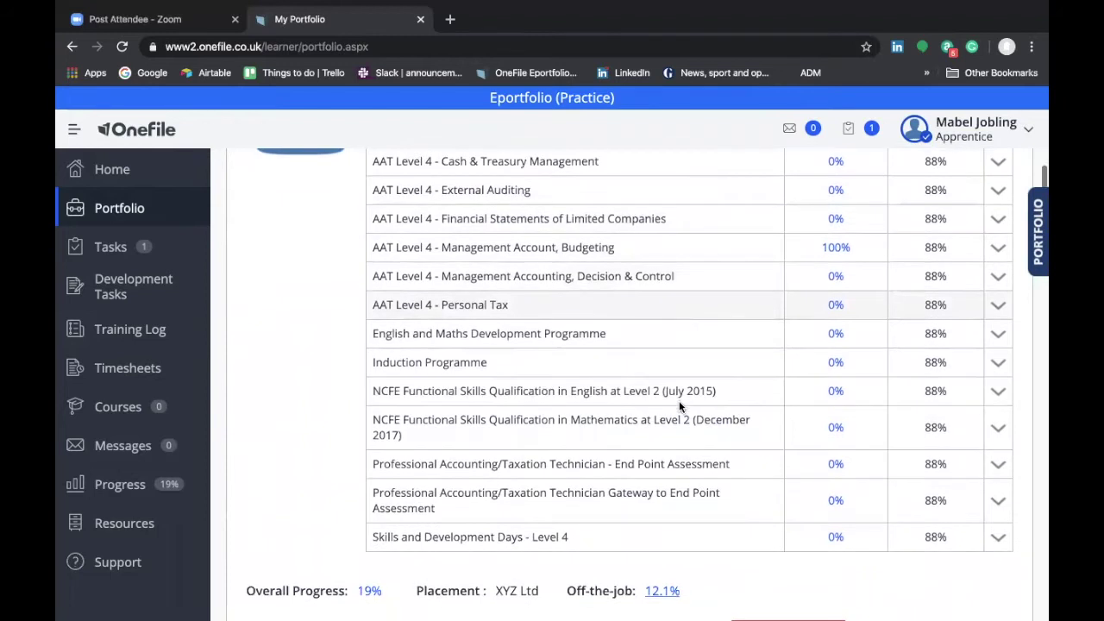
scroll(680, 407, "down", 3)
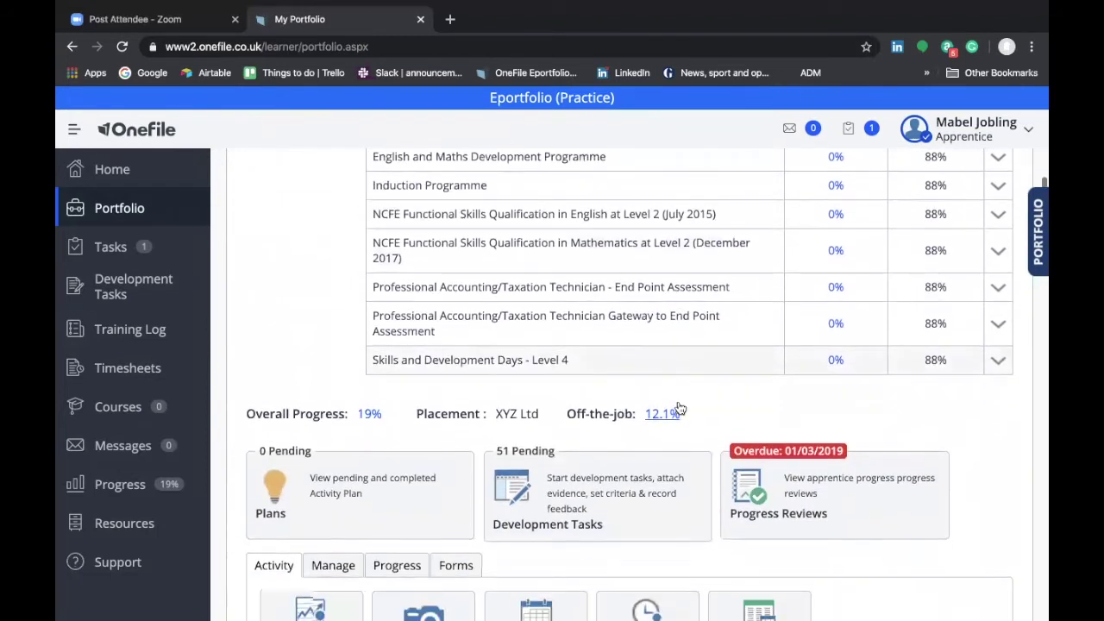
scroll(680, 407, "down", 2)
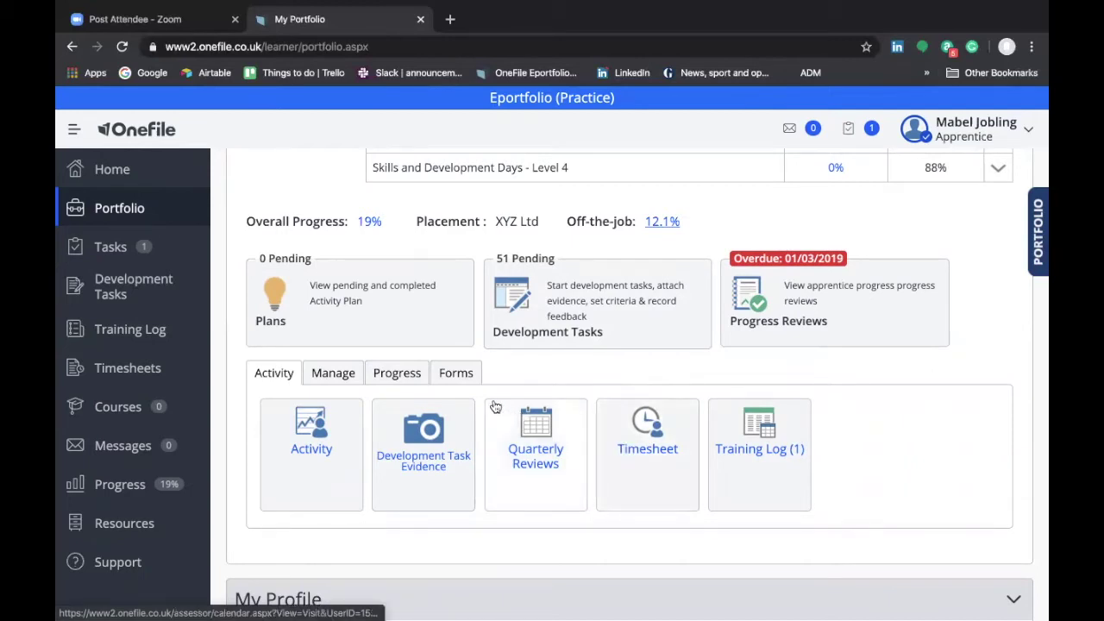
left_click(456, 374)
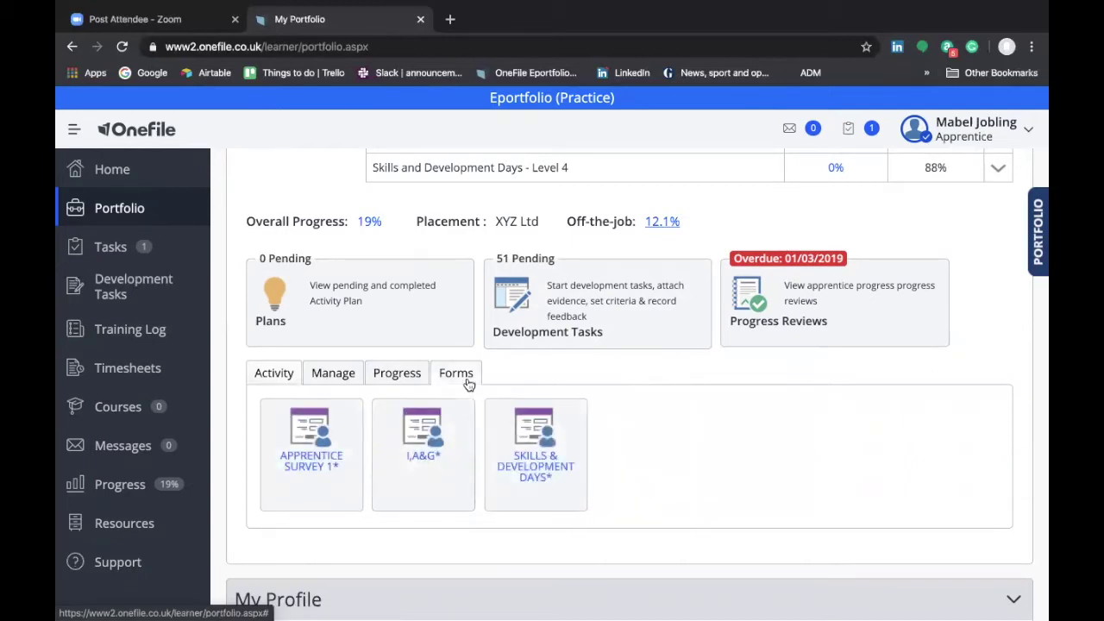
left_click(423, 380)
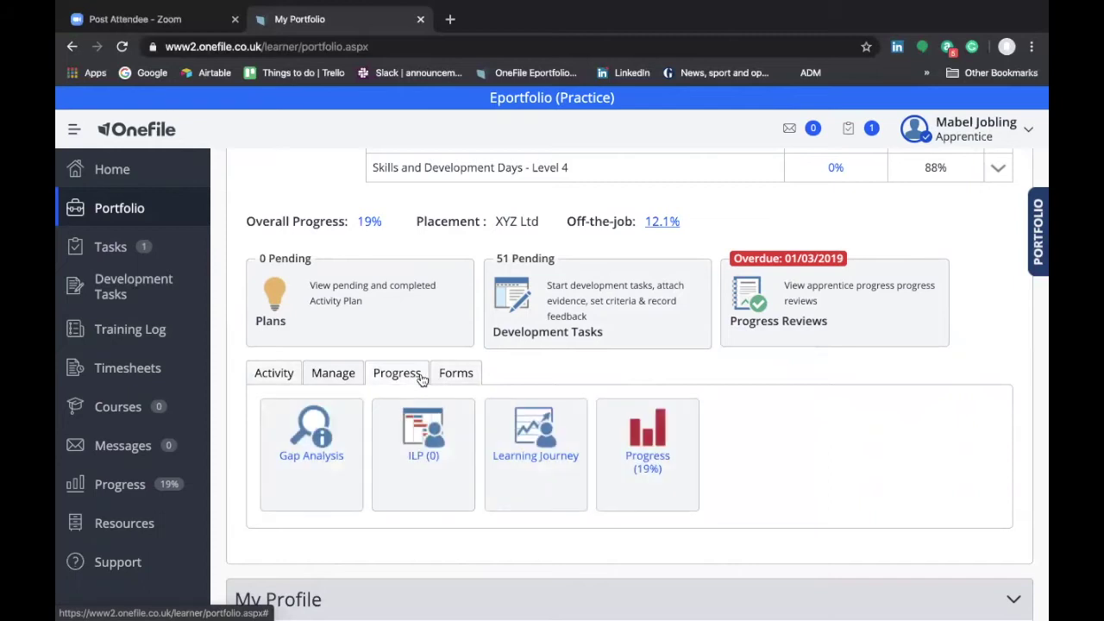
Step: Open the ILP's Current Version and look through its Personal Details section
left_click(425, 440)
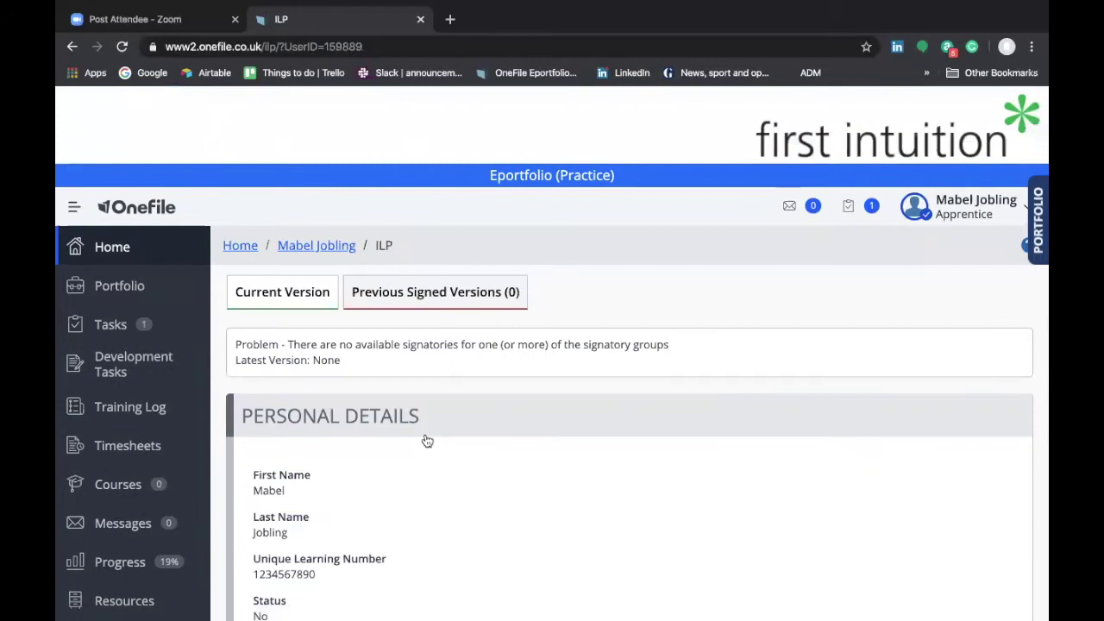
scroll(427, 441, "down", 1)
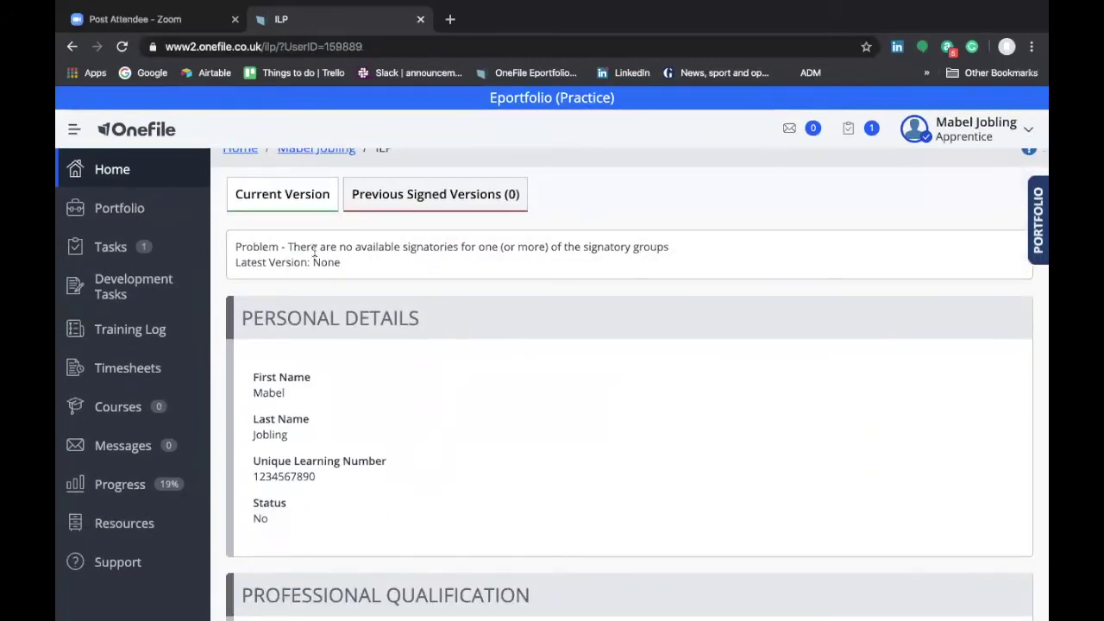
left_click(301, 208)
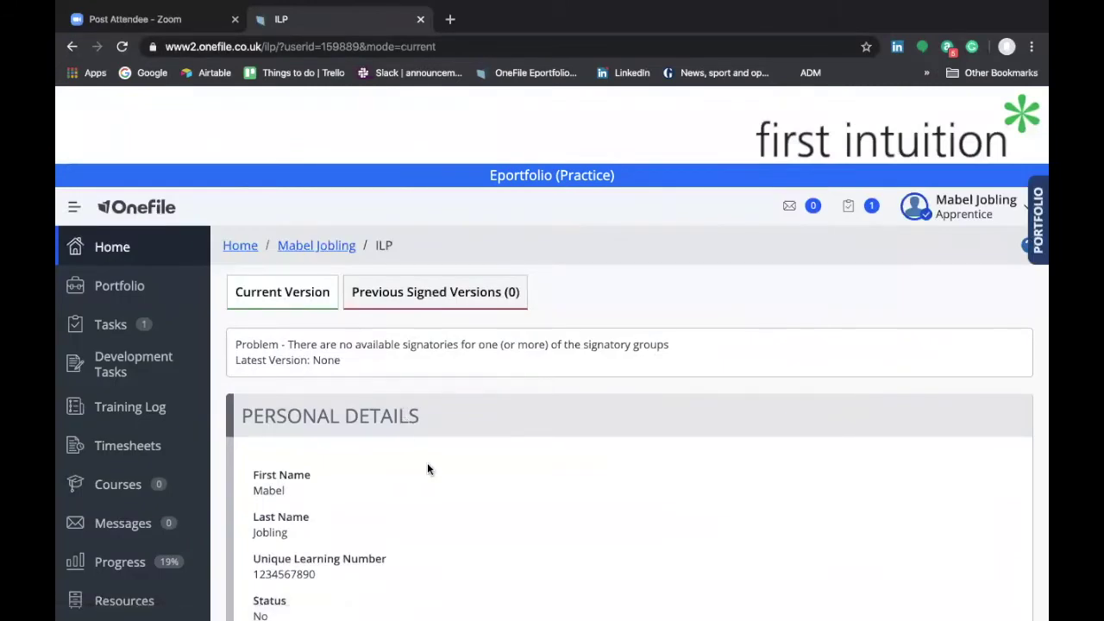
scroll(427, 462, "down", 3)
scroll(426, 465, "down", 2)
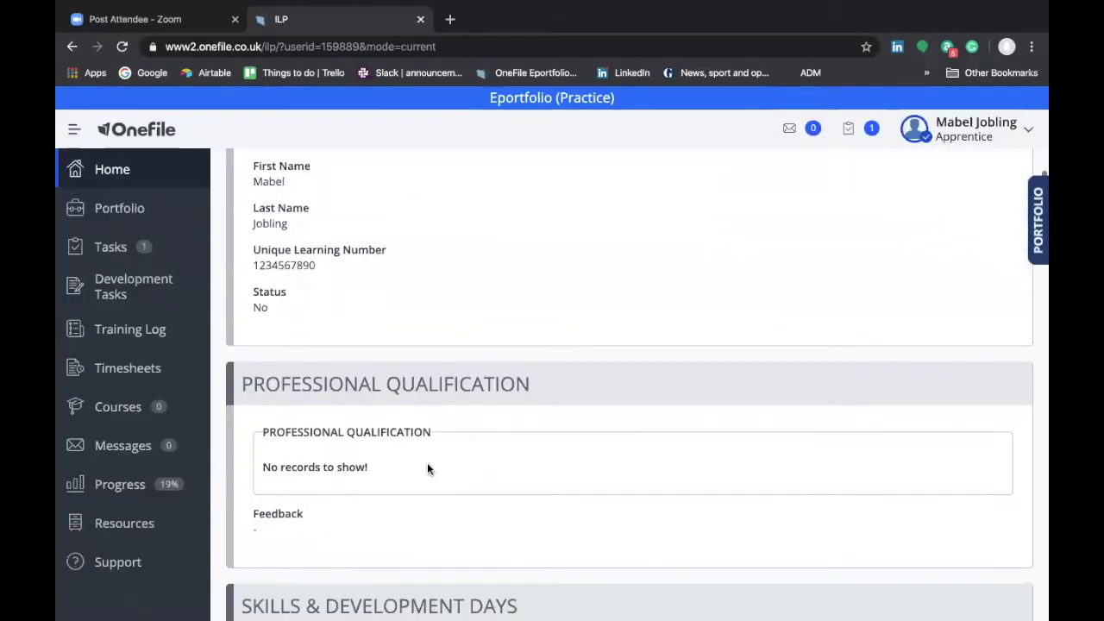
scroll(427, 468, "down", 2)
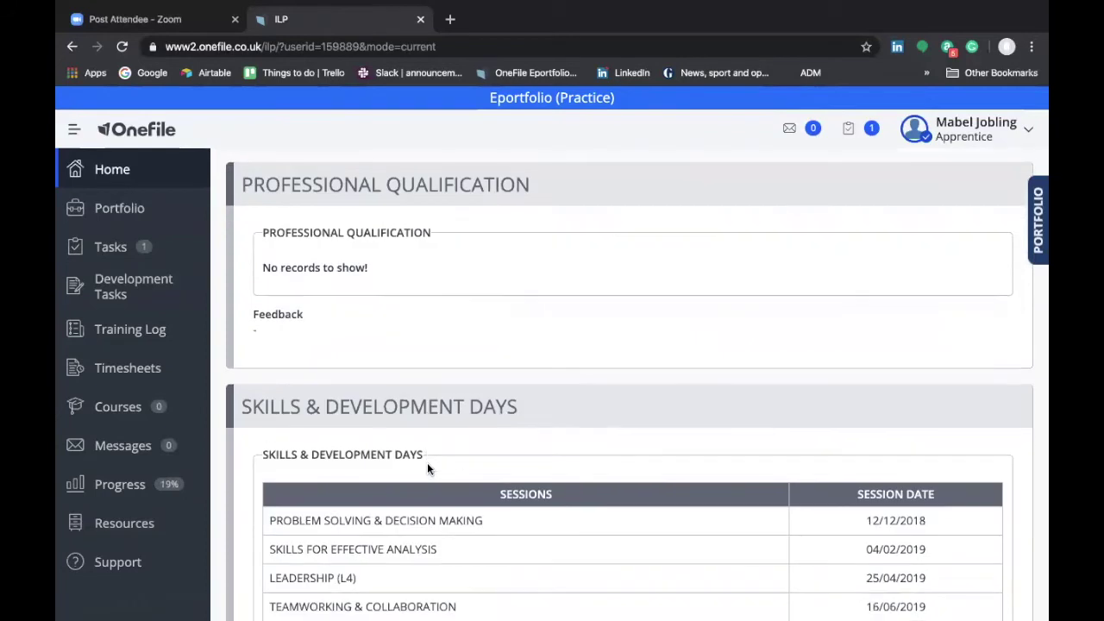
scroll(427, 468, "down", 2)
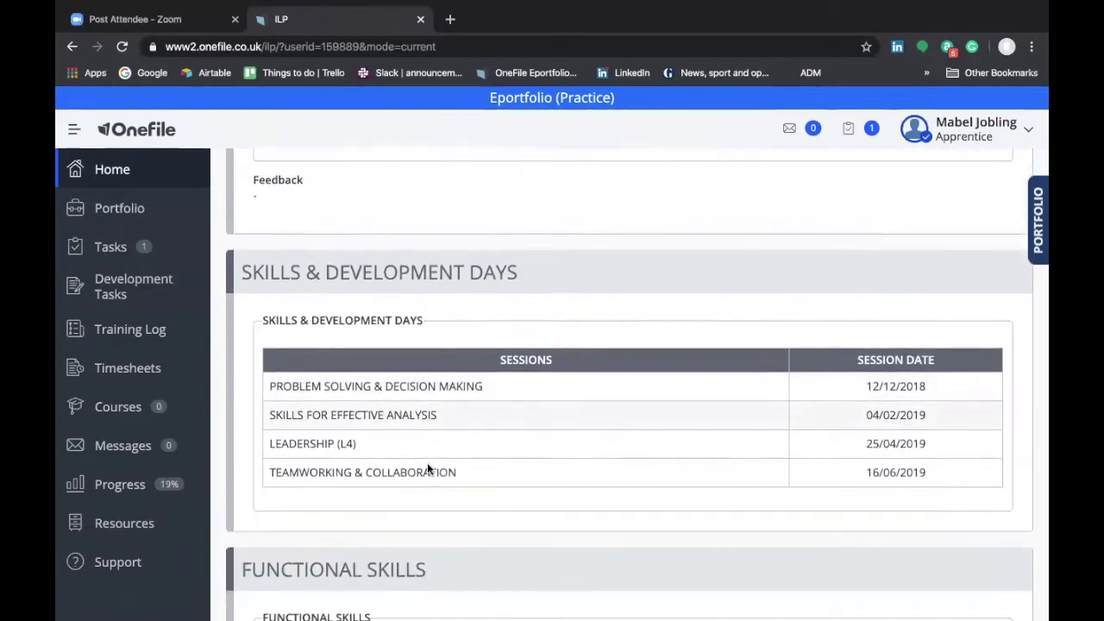
scroll(428, 468, "down", 2)
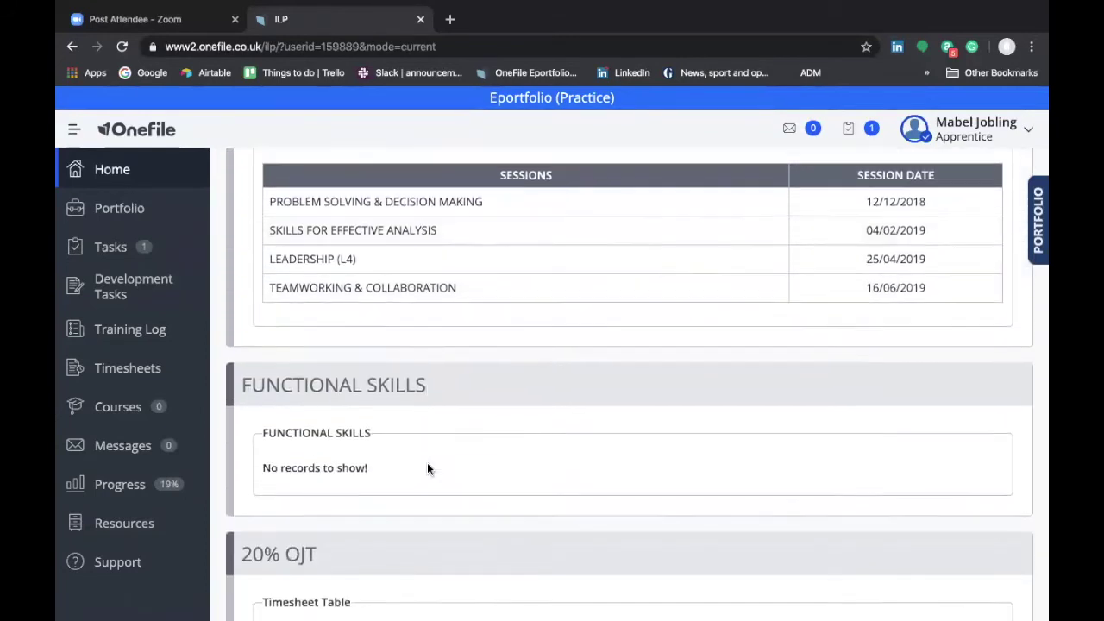
scroll(427, 469, "down", 1)
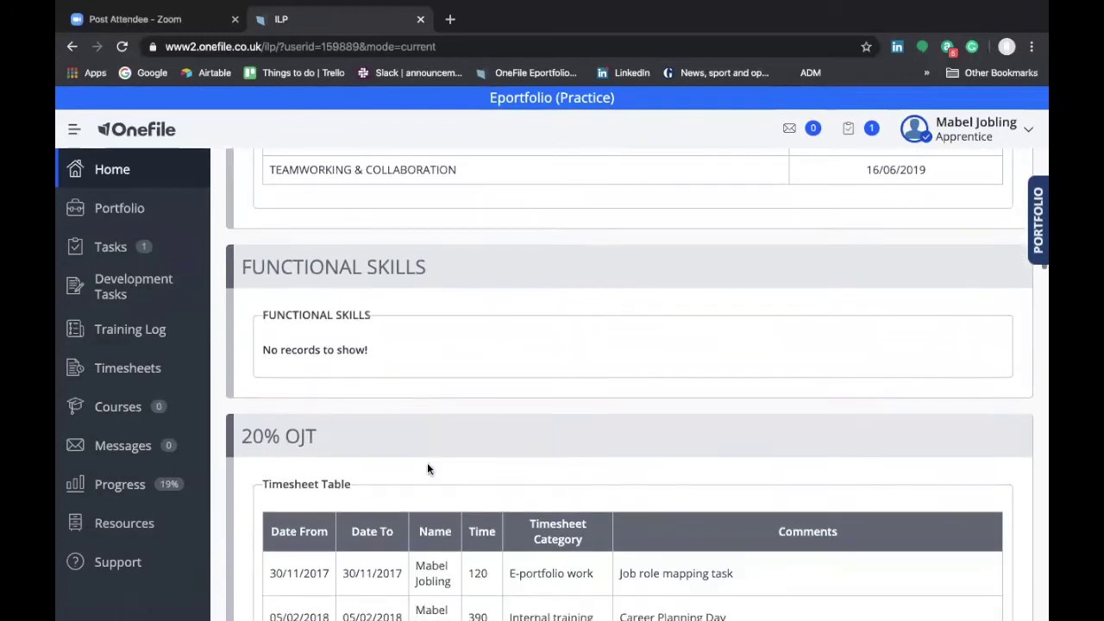
scroll(427, 468, "up", 3)
scroll(427, 469, "up", 3)
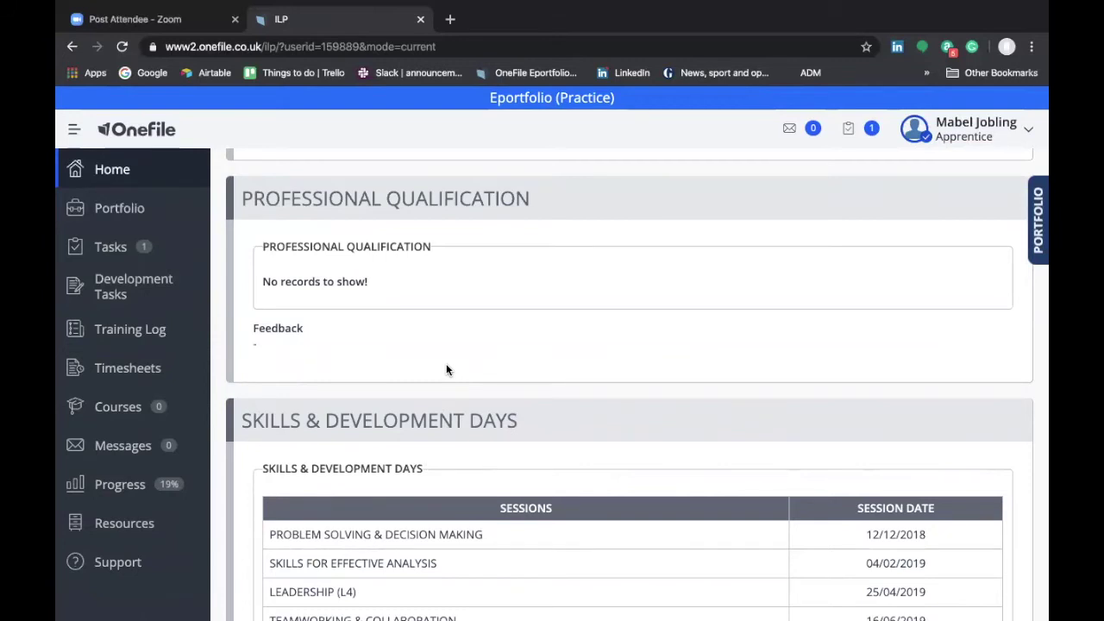
scroll(446, 369, "up", 10)
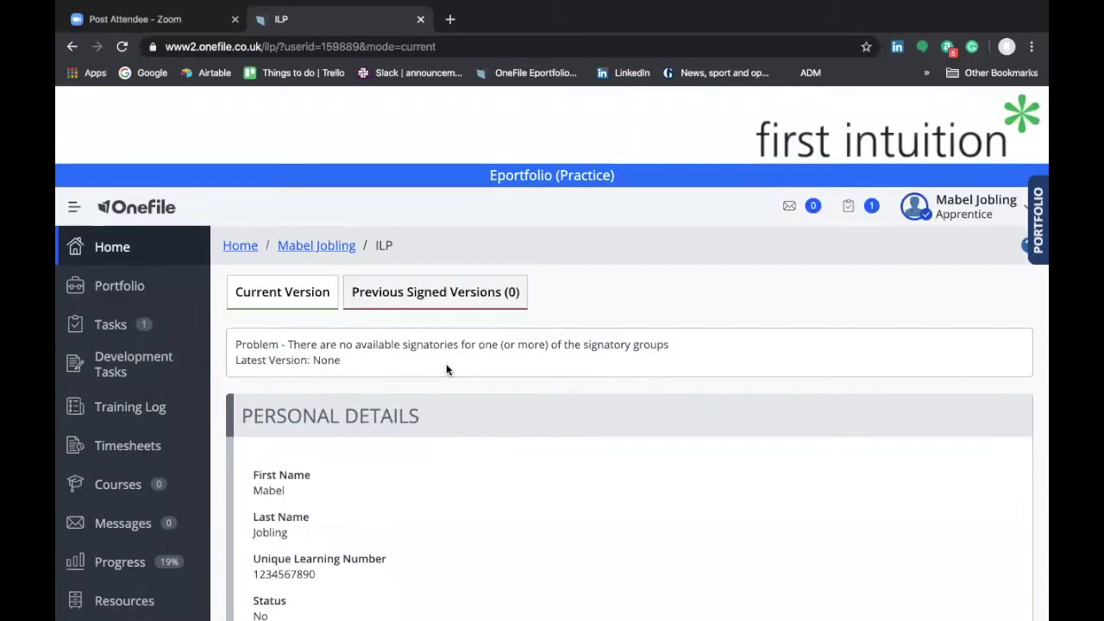
Step: Return to Portfolio to see 19% progress, 12.1% off-the-job, 51 pending tasks and overdue reviews
left_click(184, 284)
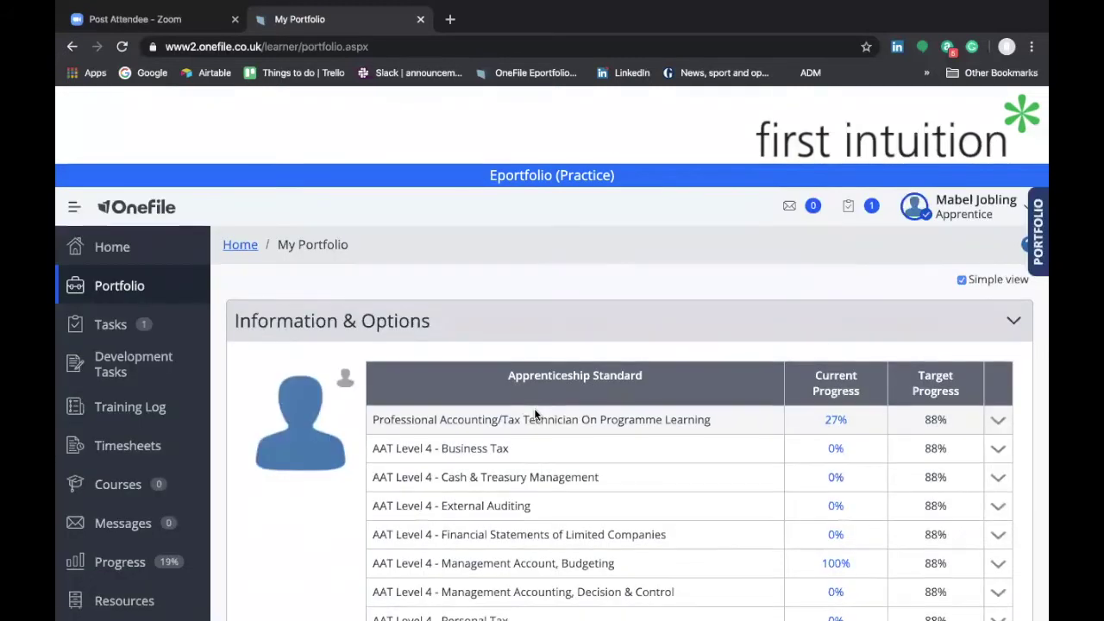
scroll(534, 408, "down", 5)
scroll(534, 410, "down", 2)
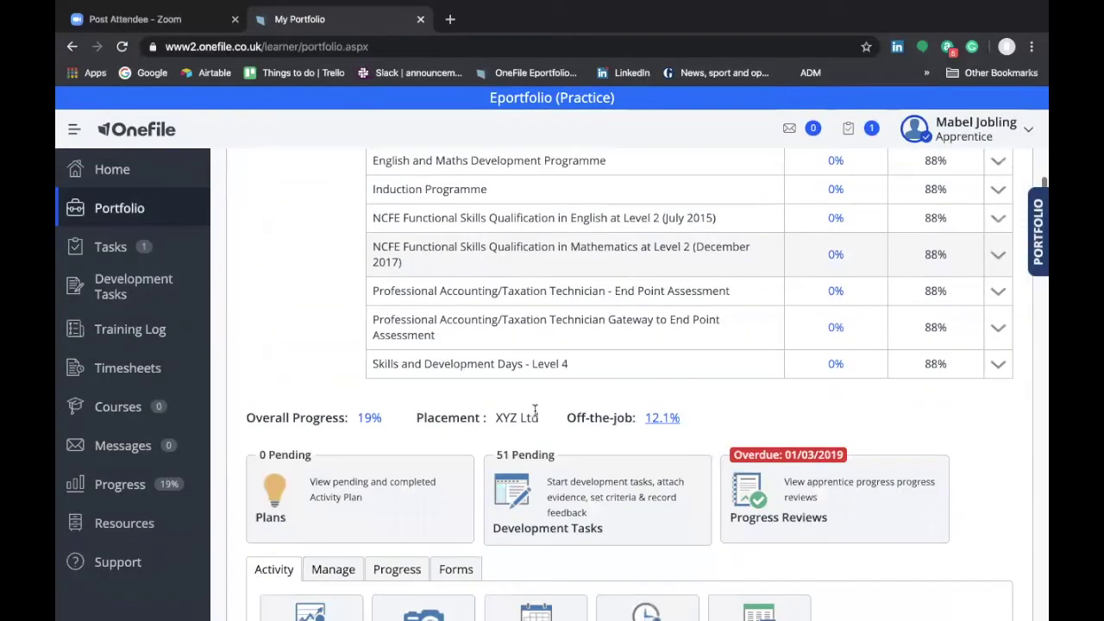
scroll(535, 417, "down", 1)
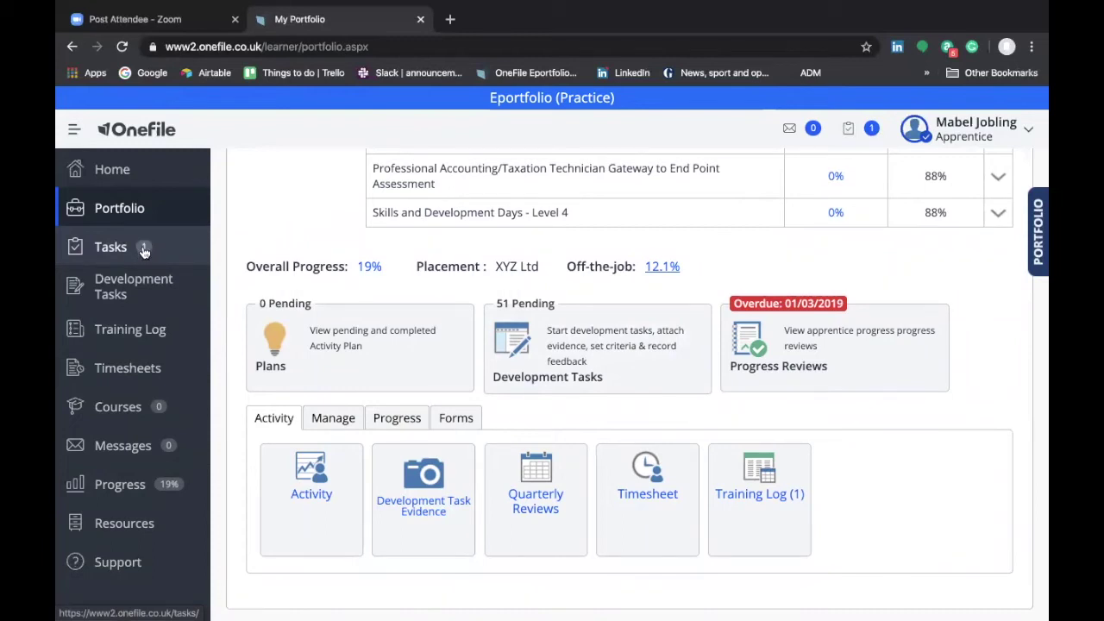
Step: From Tasks, open the RA28 Reflective Account development task dated 08/01/2020 and view its criteria
left_click(114, 255)
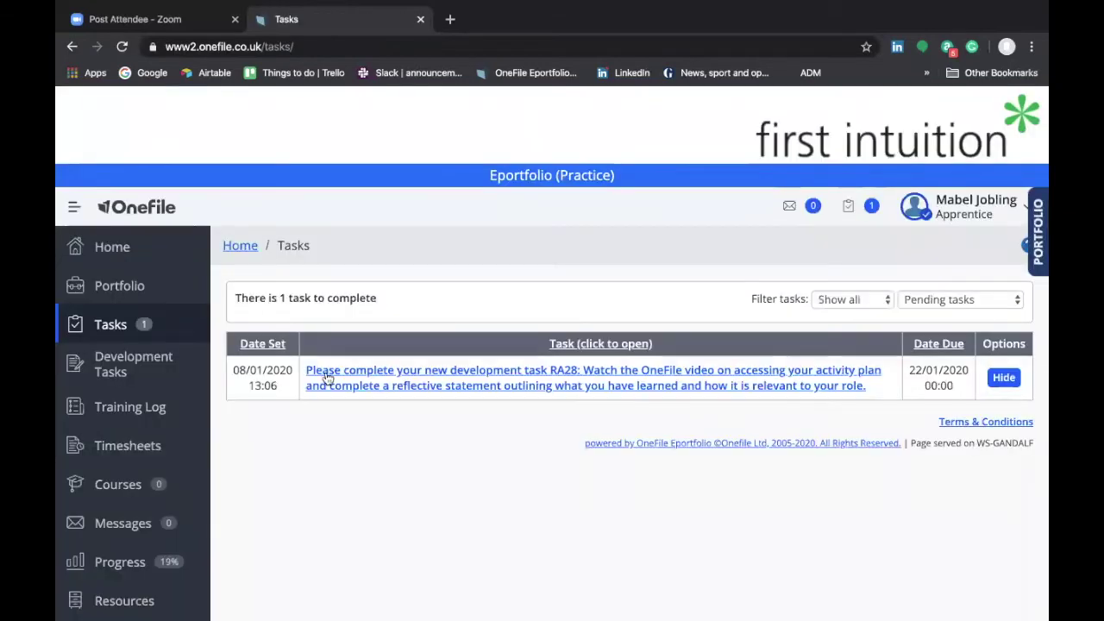
scroll(386, 483, "down", 2)
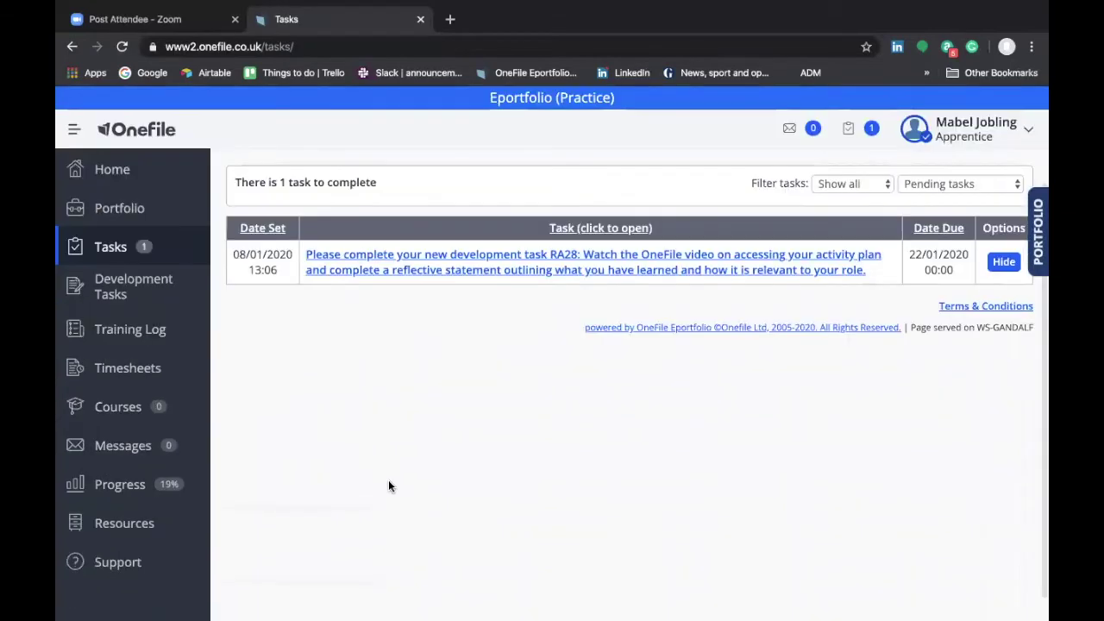
left_click(432, 263)
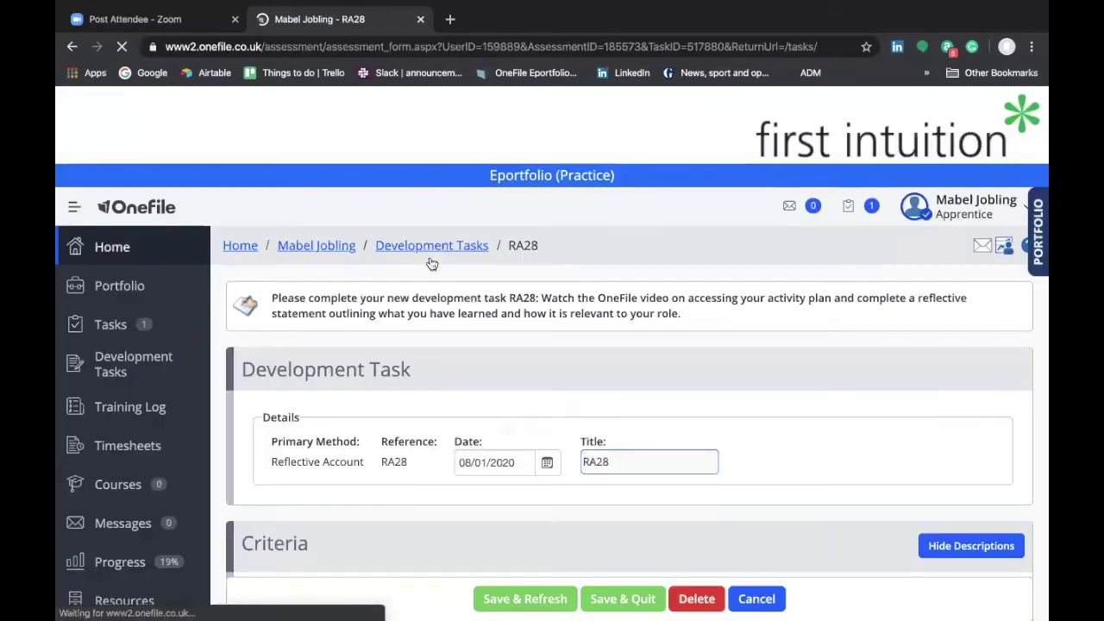
scroll(487, 376, "down", 3)
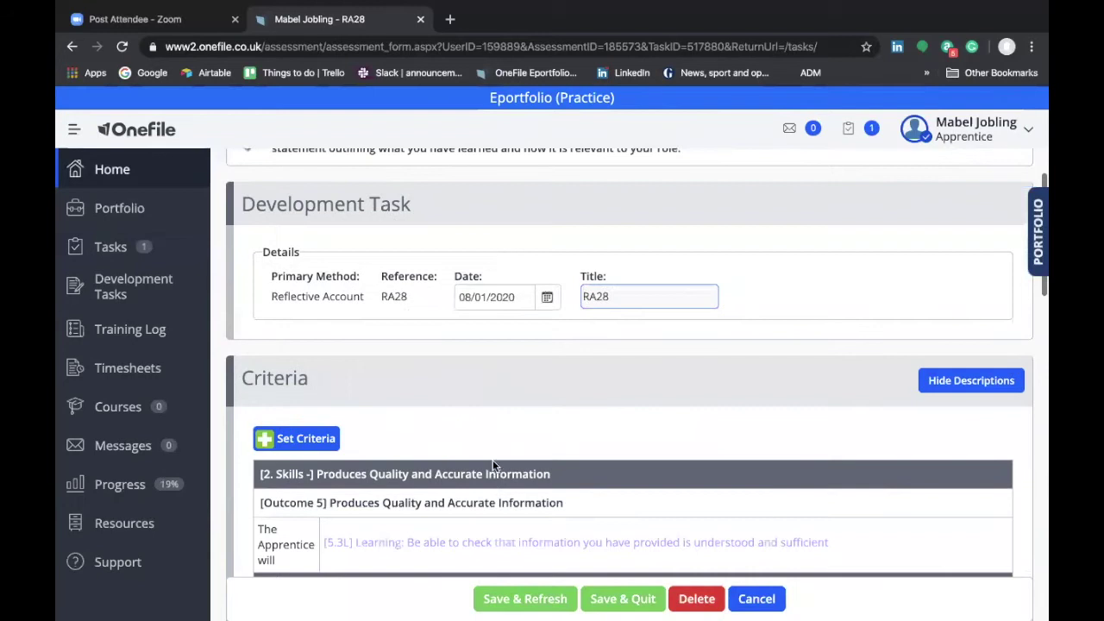
scroll(496, 489, "up", 1)
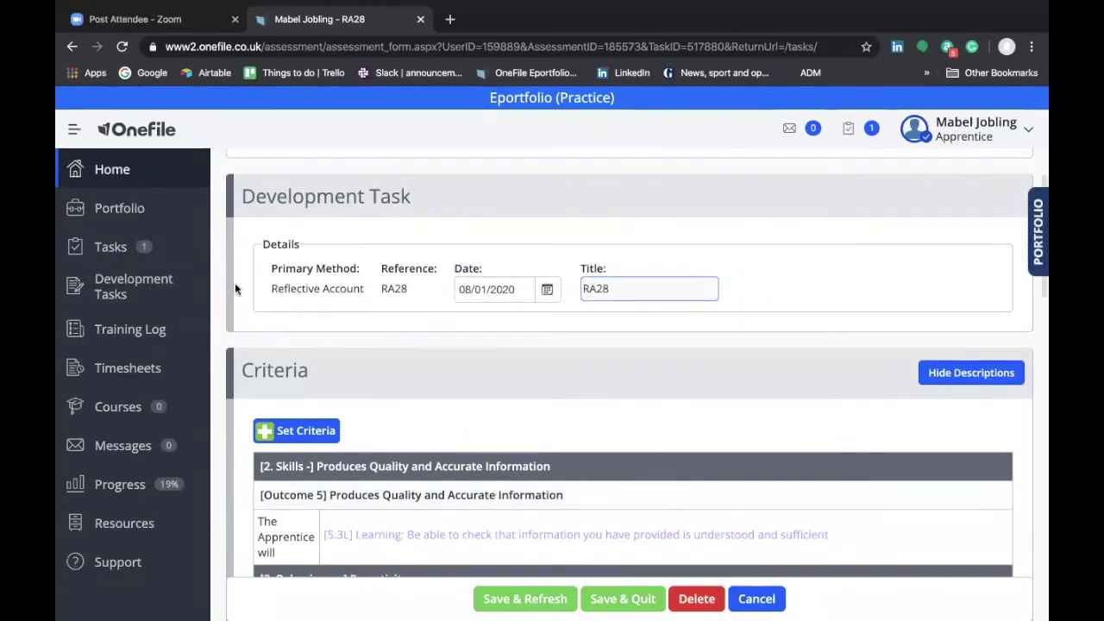
Step: Back on Portfolio, browse My Profile's CV & Other Documents, including the Evidence A–C files
left_click(145, 224)
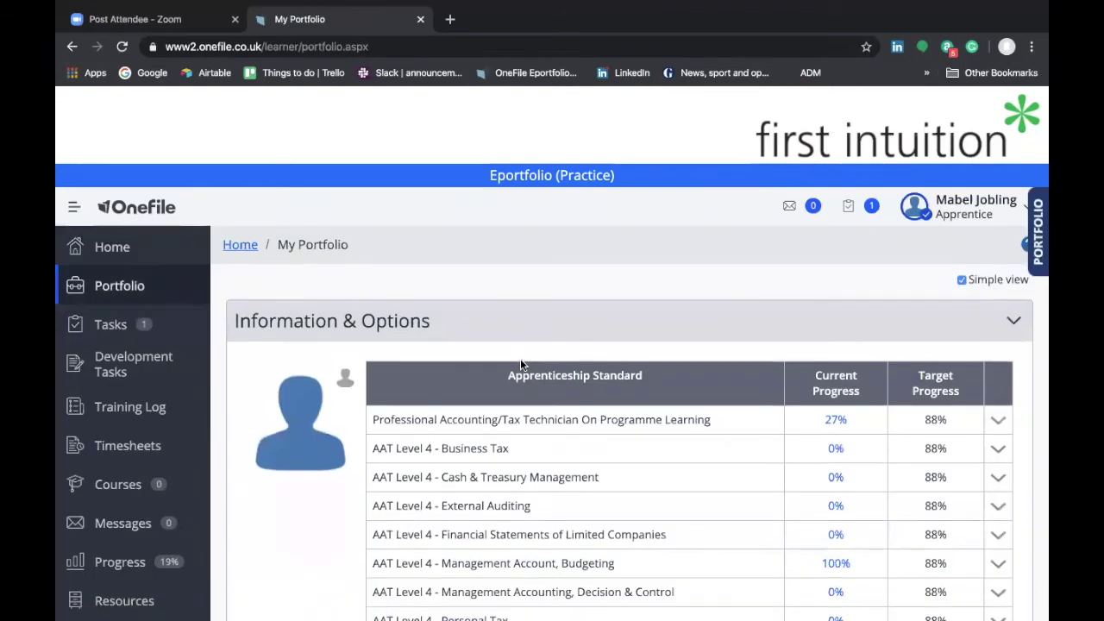
scroll(520, 362, "down", 6)
scroll(520, 357, "down", 4)
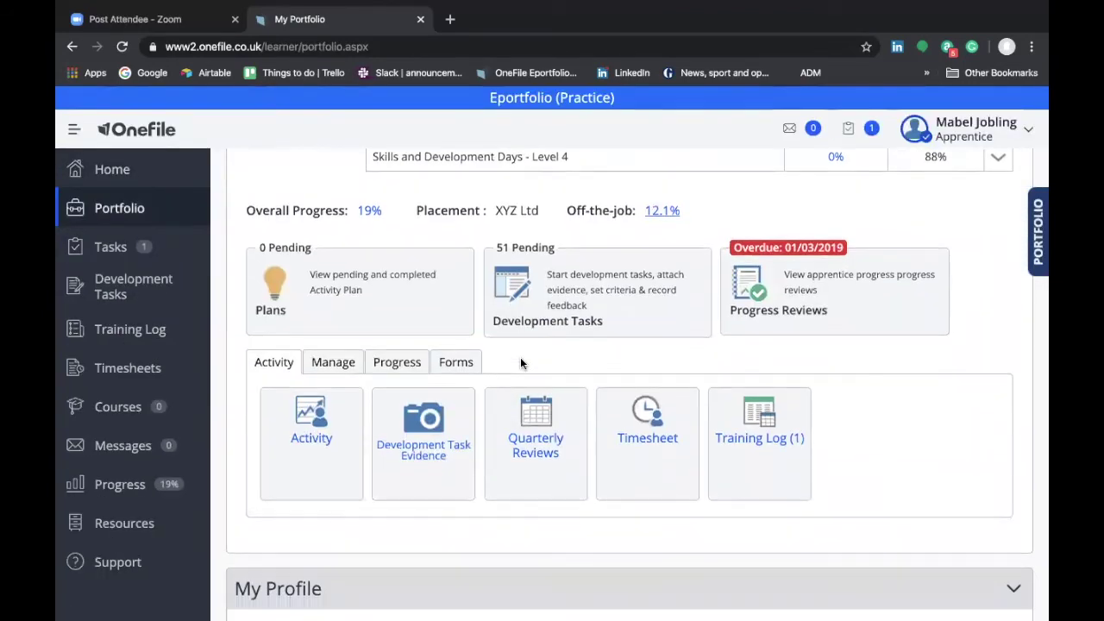
scroll(520, 362, "down", 1)
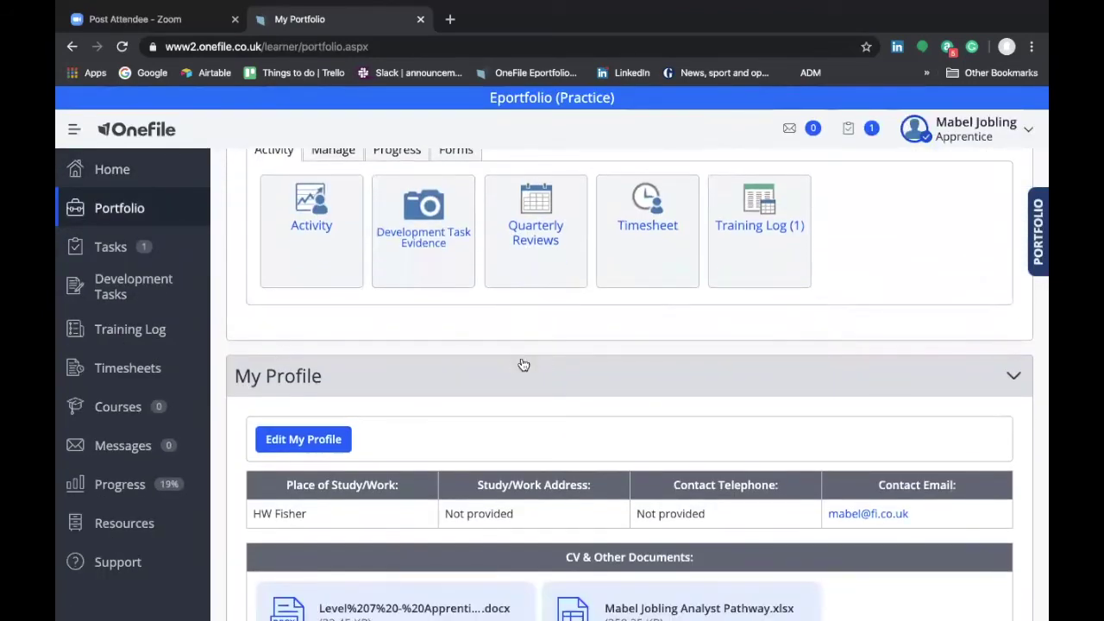
scroll(522, 364, "down", 2)
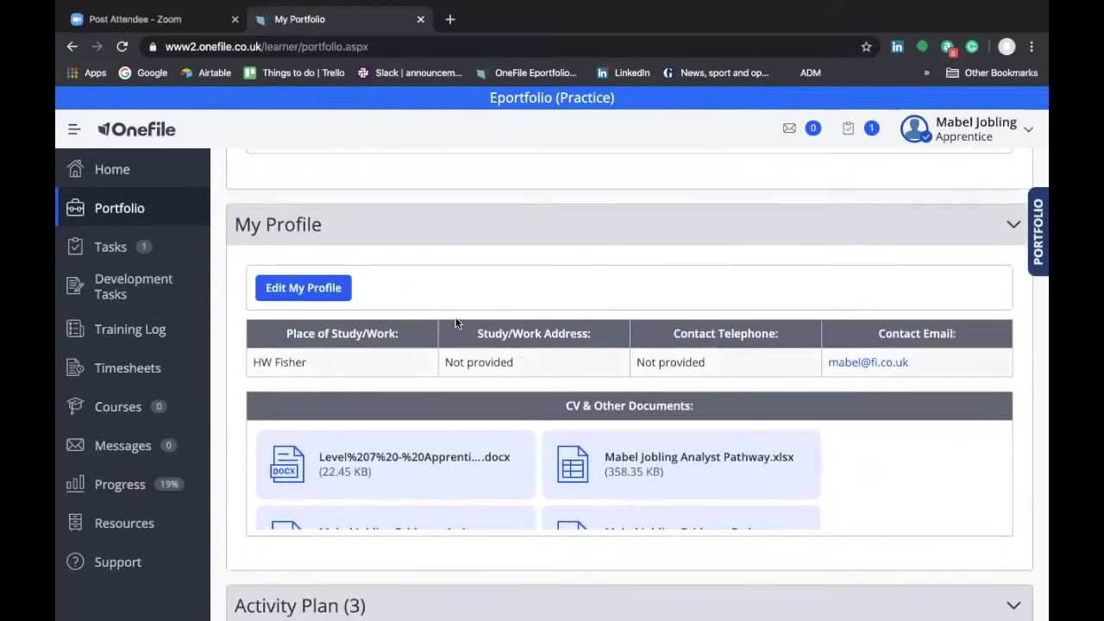
scroll(523, 407, "down", 1)
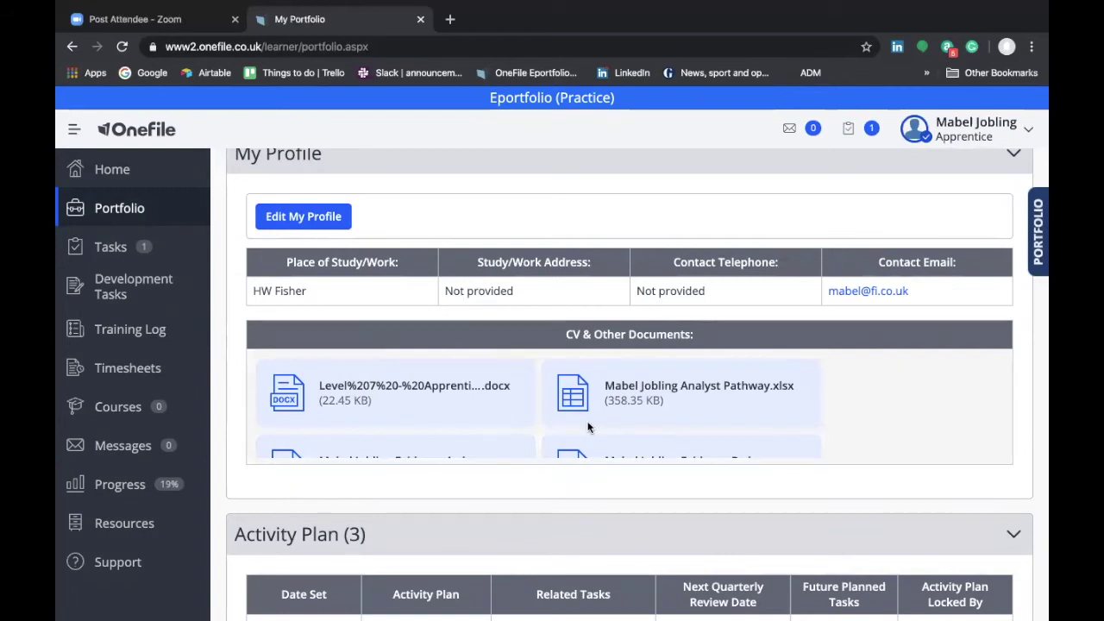
scroll(658, 414, "down", 2)
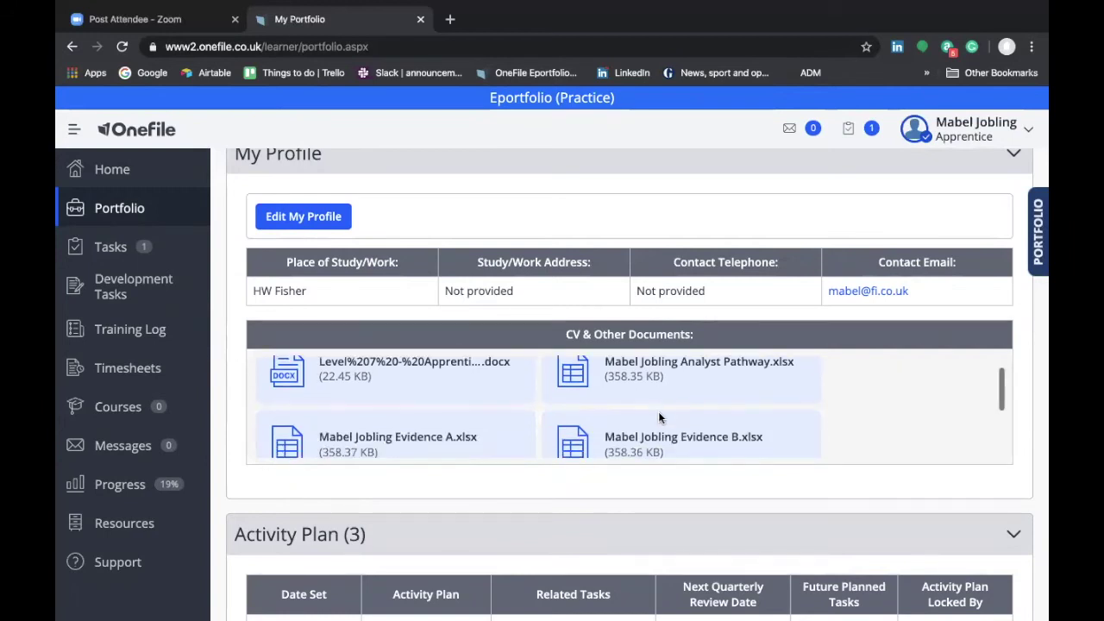
scroll(658, 414, "down", 1)
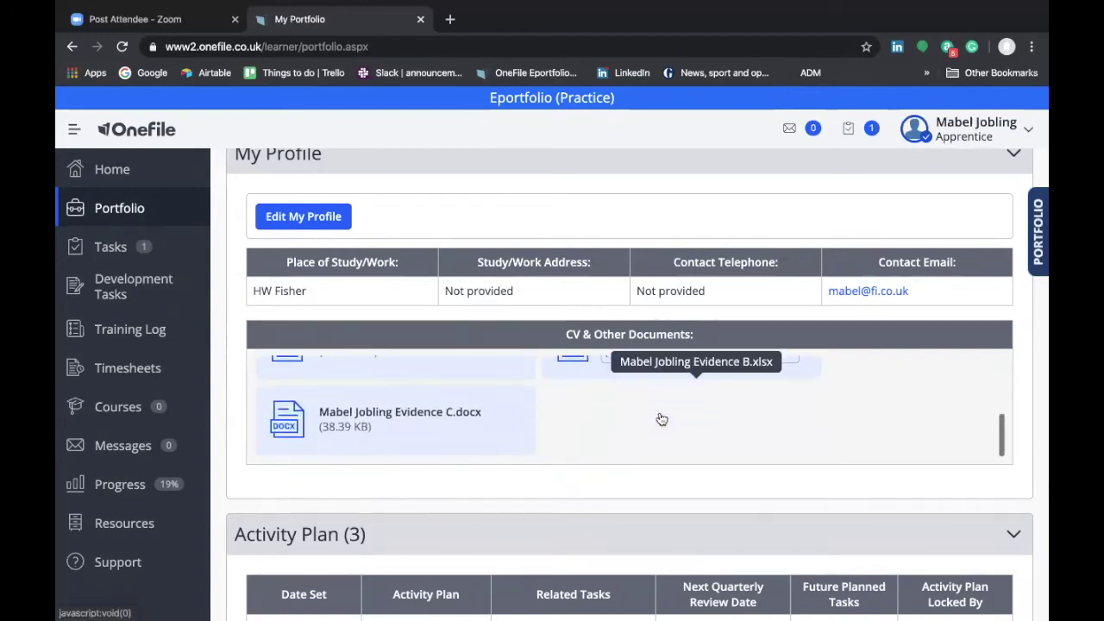
scroll(622, 396, "up", 3)
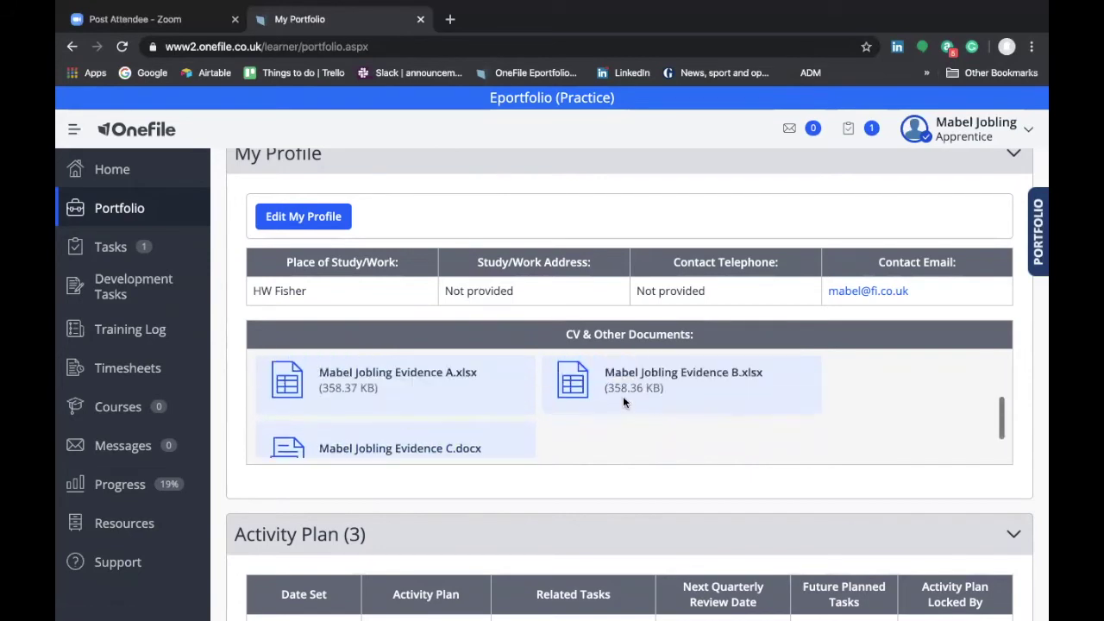
scroll(623, 396, "up", 2)
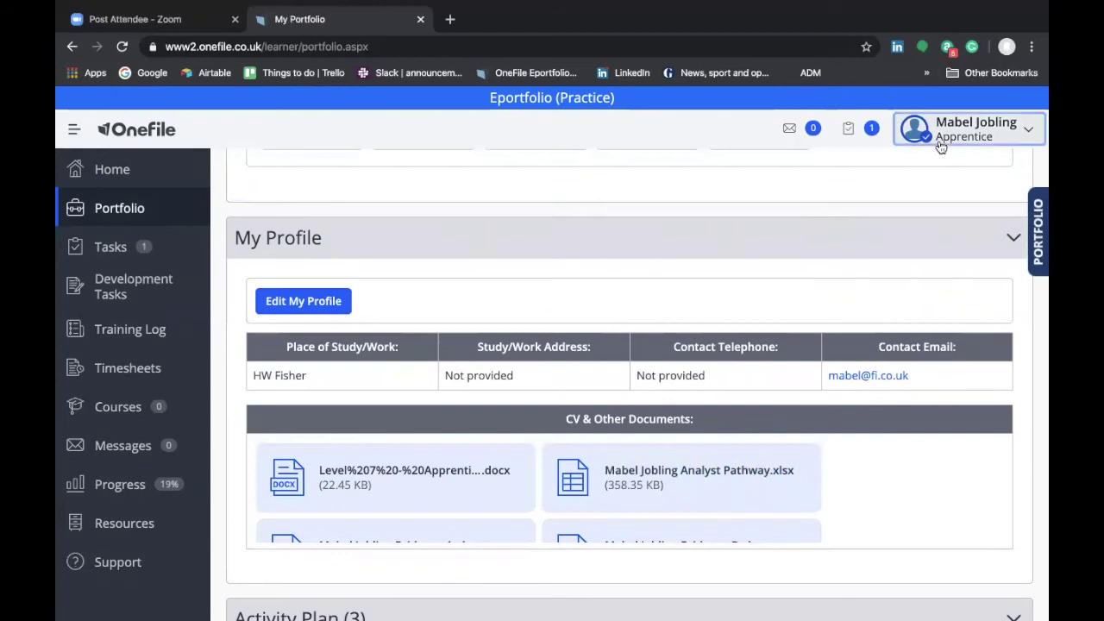
Step: Open Profile from the account menu and scroll down to the Attachments listing the CV documents
left_click(940, 143)
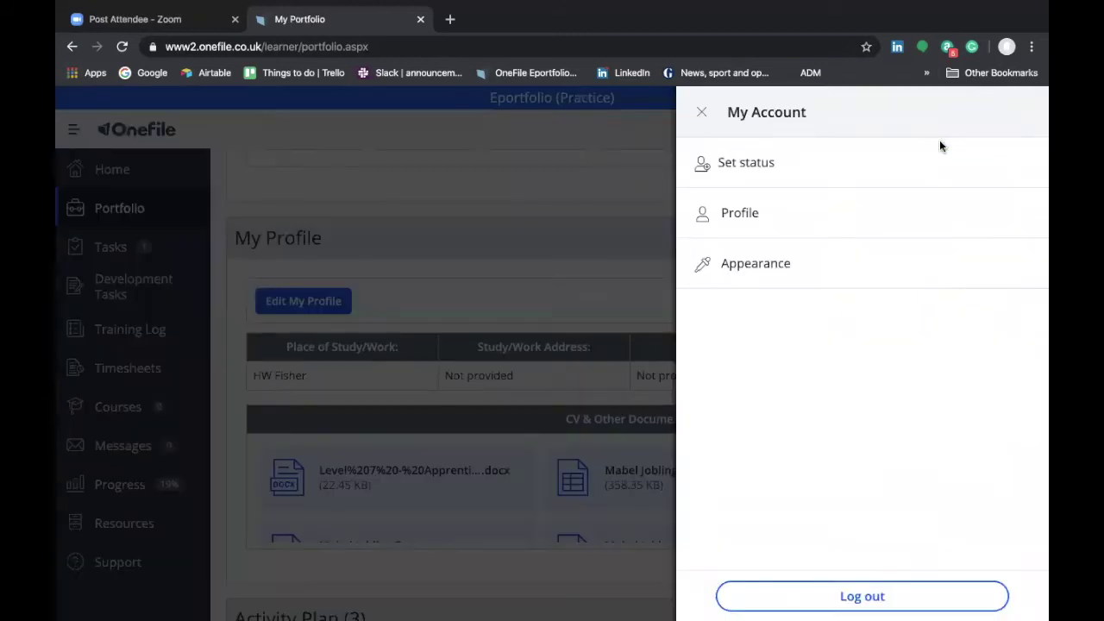
left_click(763, 224)
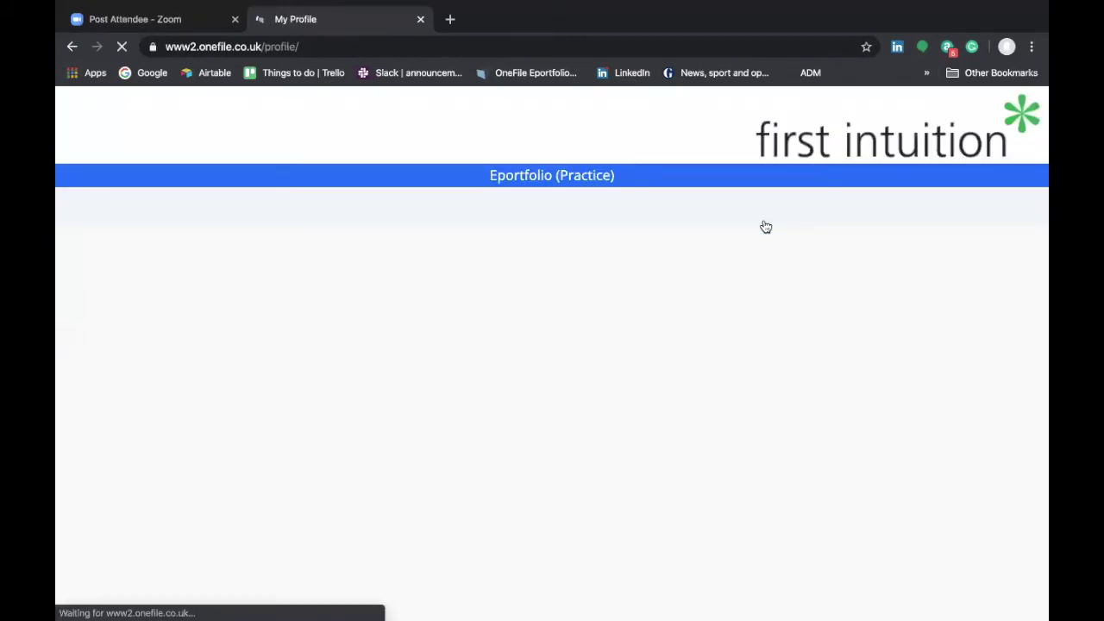
scroll(613, 438, "down", 4)
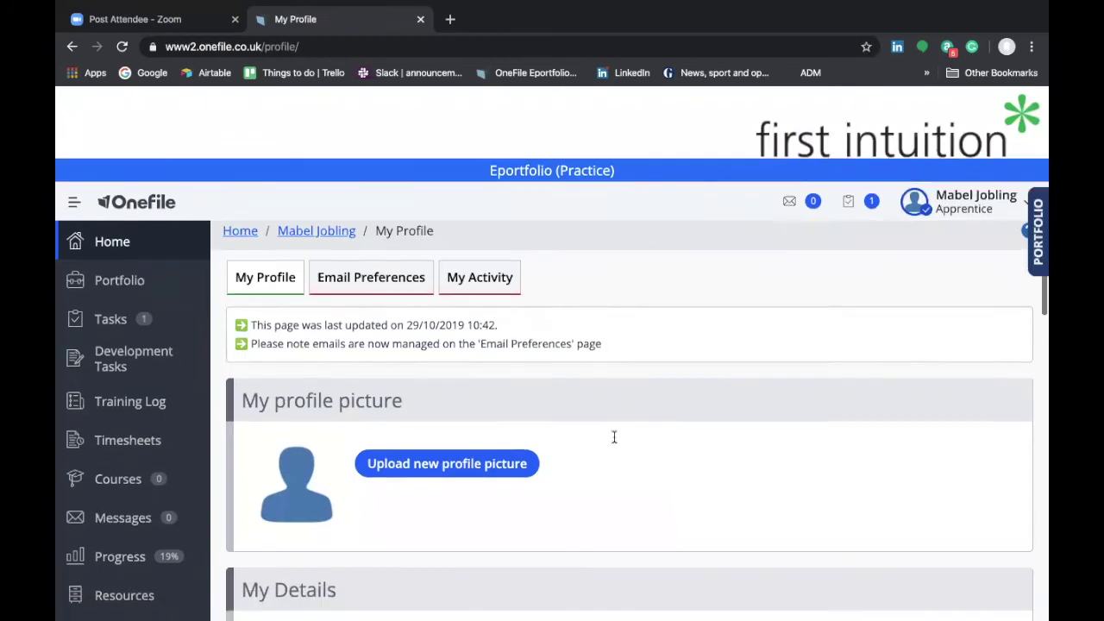
scroll(613, 438, "down", 5)
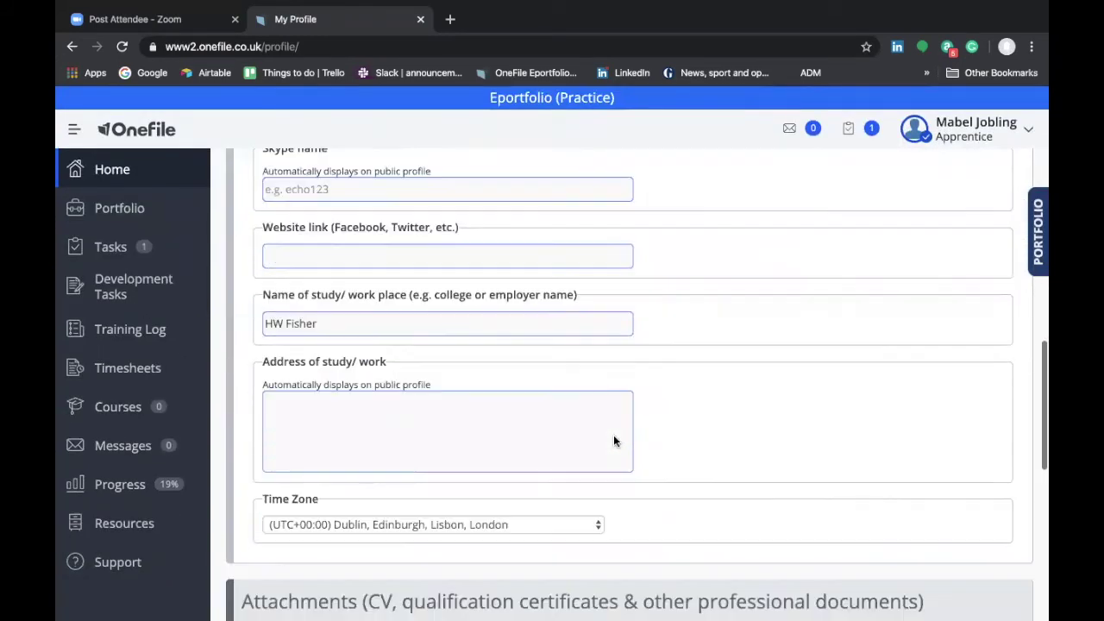
scroll(613, 437, "down", 5)
scroll(586, 423, "down", 1)
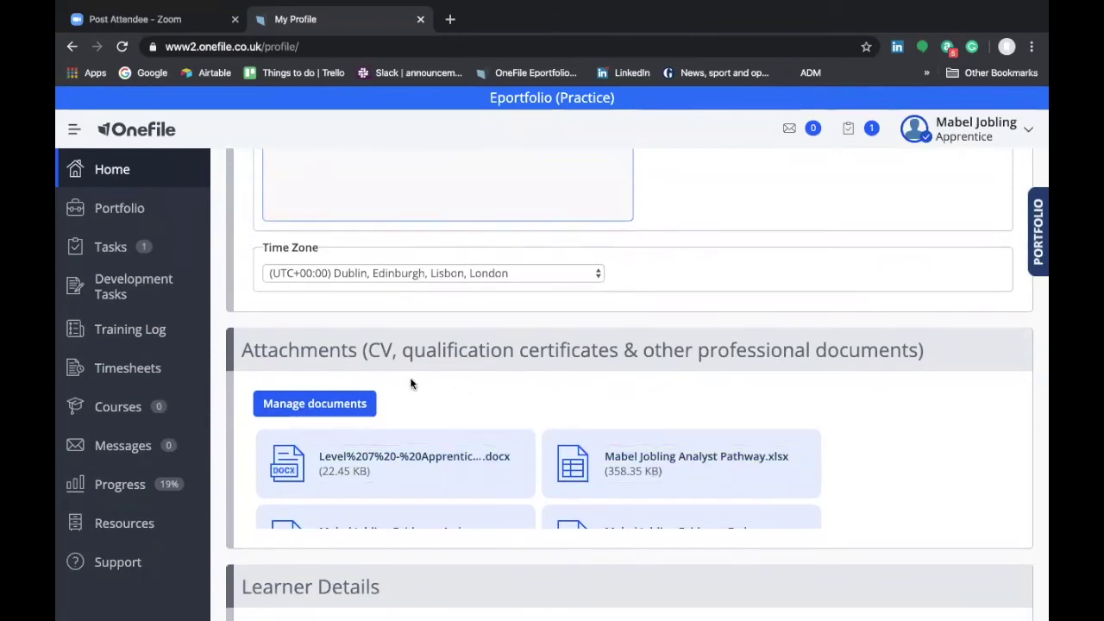
left_click(347, 414)
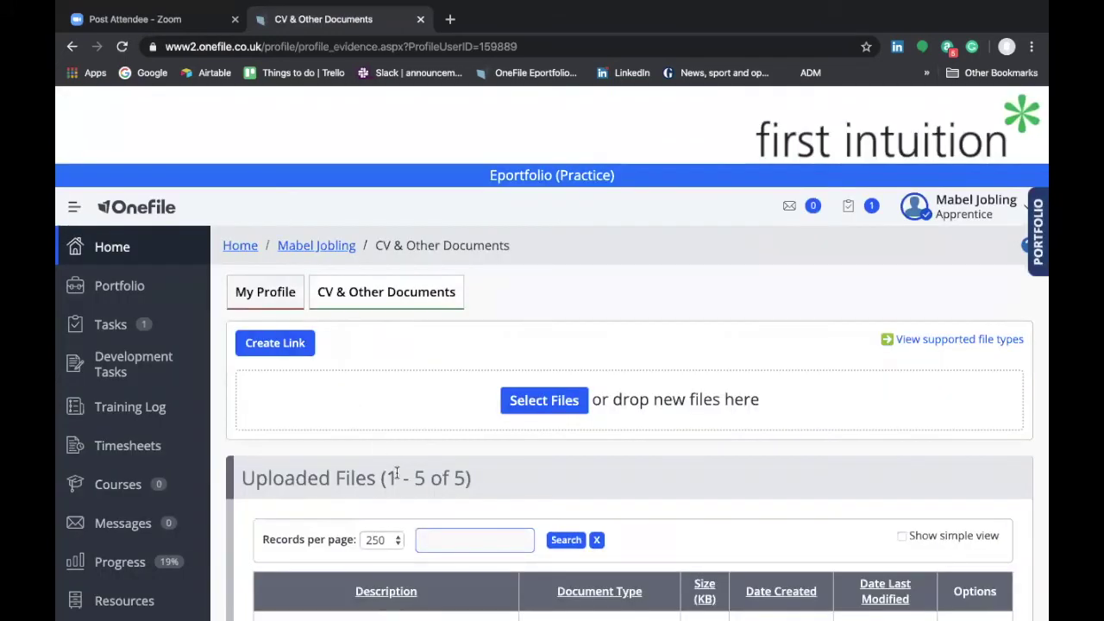
scroll(396, 472, "down", 3)
scroll(395, 470, "down", 3)
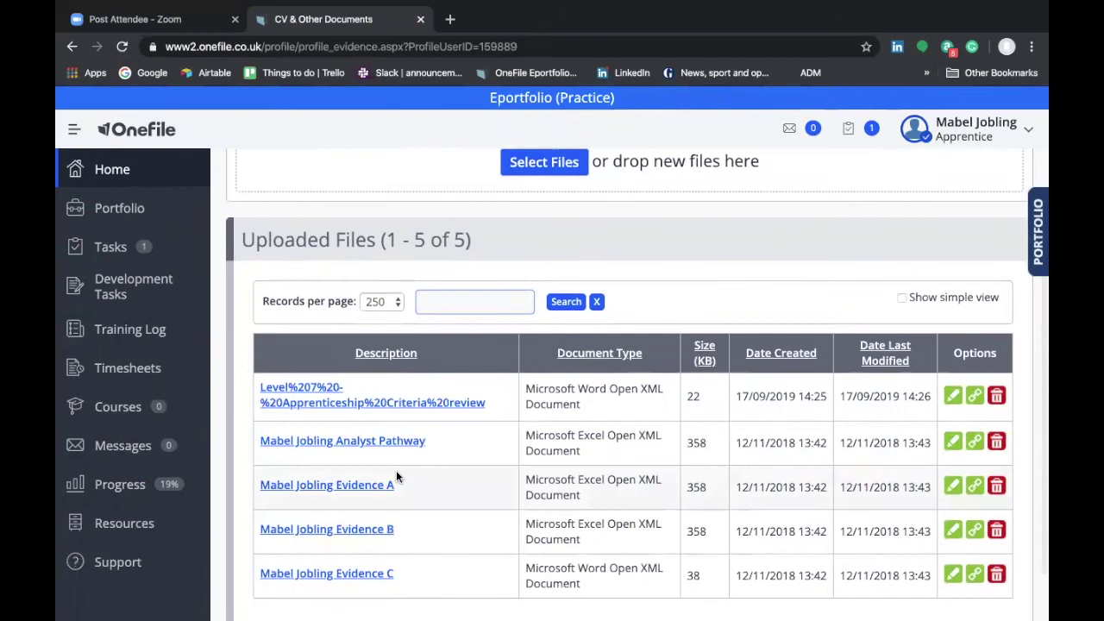
scroll(398, 476, "down", 1)
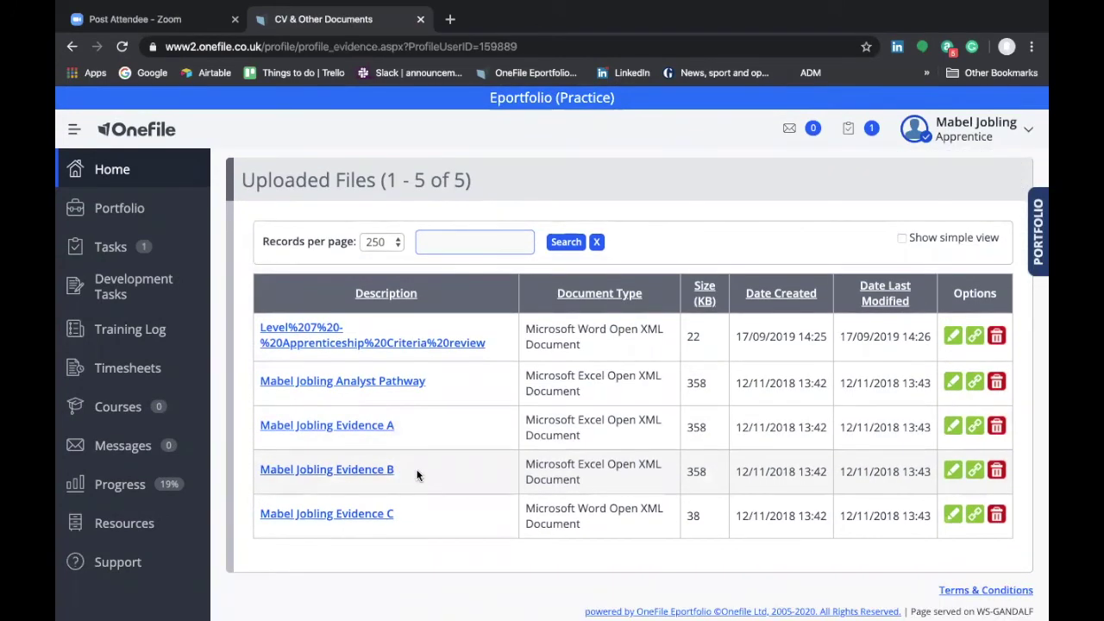
scroll(433, 458, "down", 1)
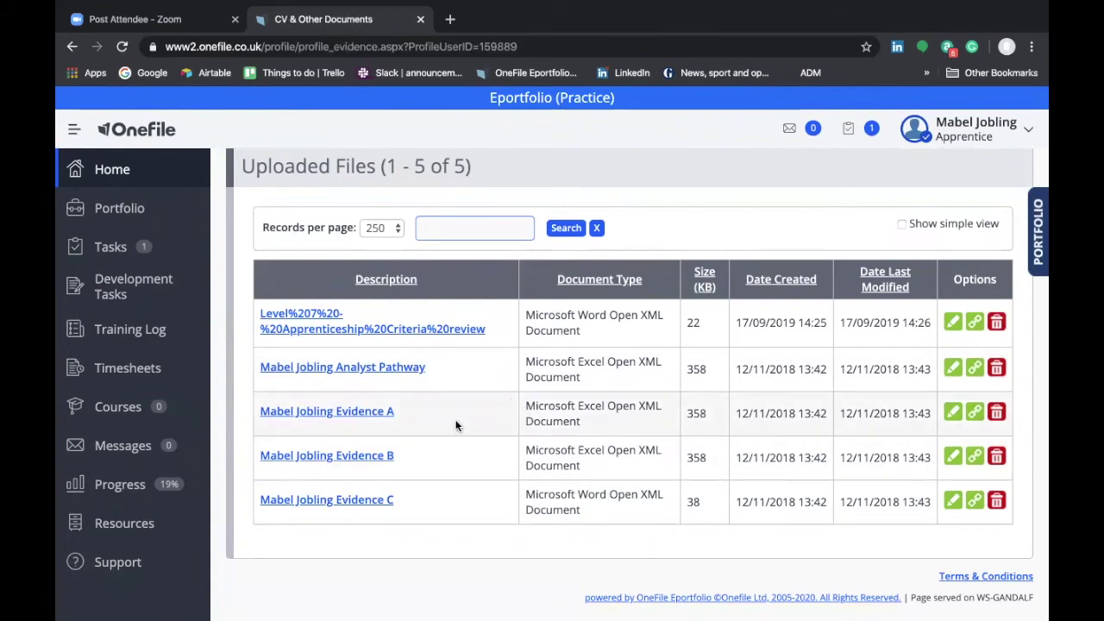
scroll(456, 426, "up", 5)
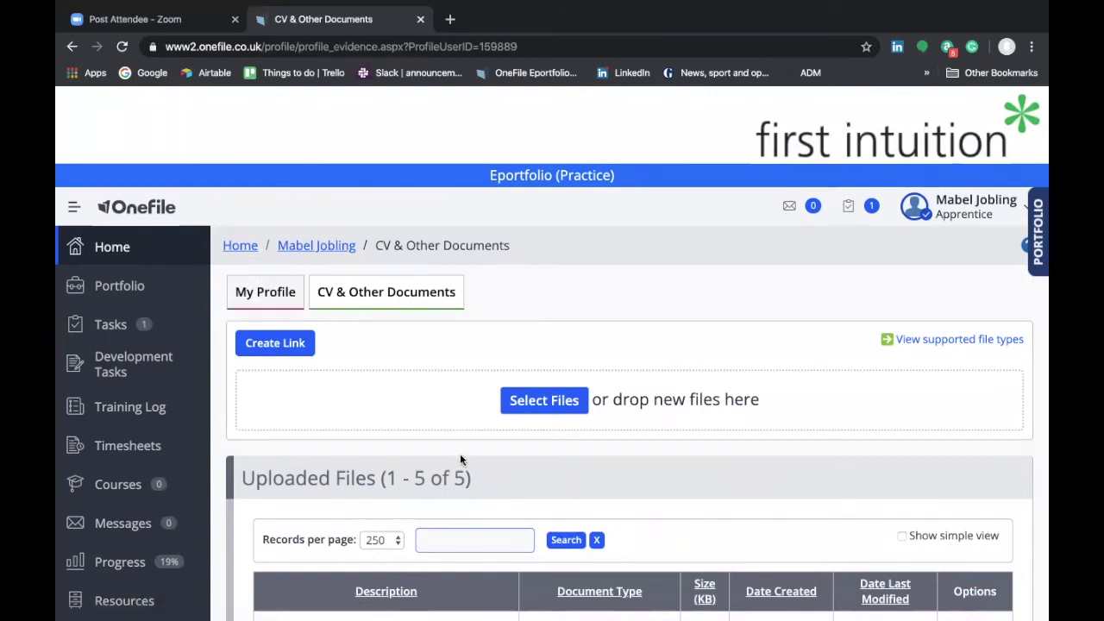
scroll(467, 504, "down", 4)
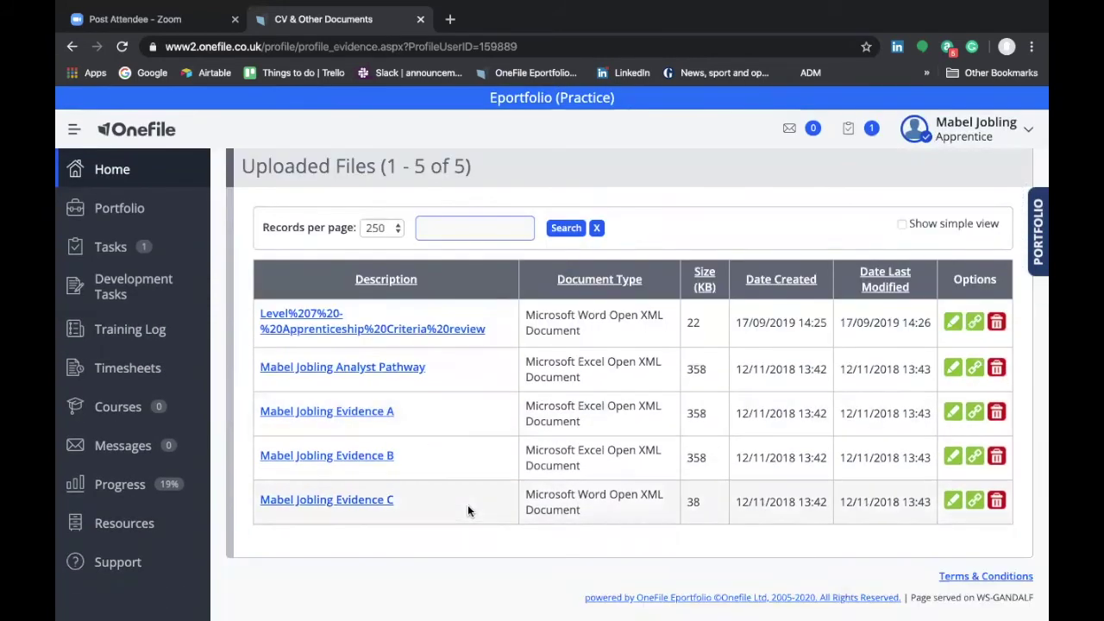
scroll(468, 505, "up", 4)
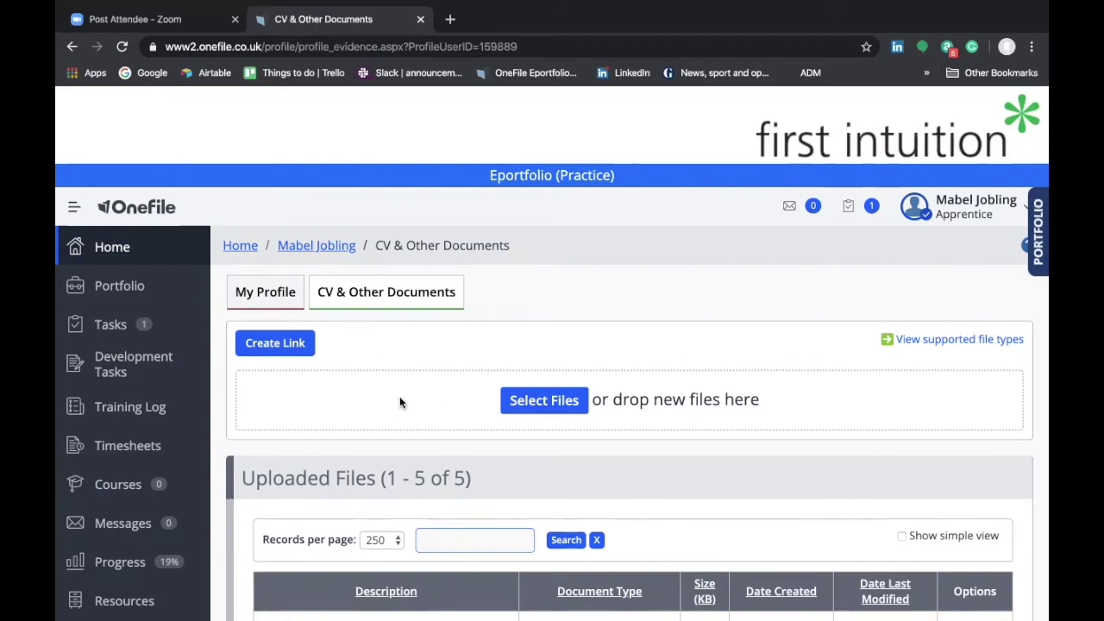
scroll(400, 472, "down", 3)
scroll(399, 472, "up", 3)
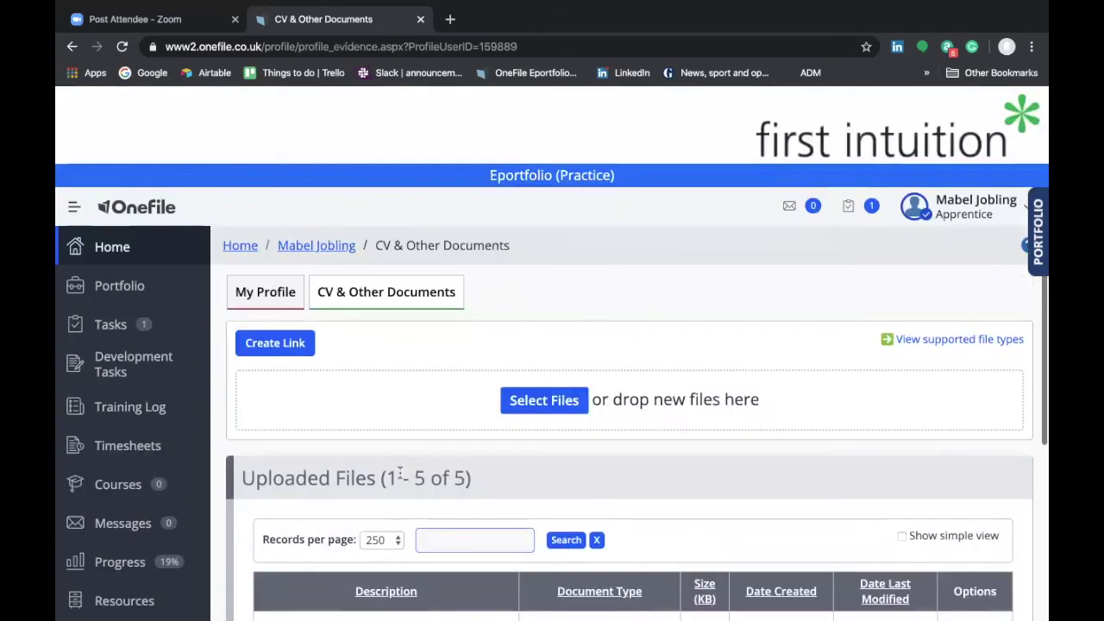
Step: Return to Portfolio, scroll down to the CV & Other Documents list, then back up to the Activity tools
left_click(136, 284)
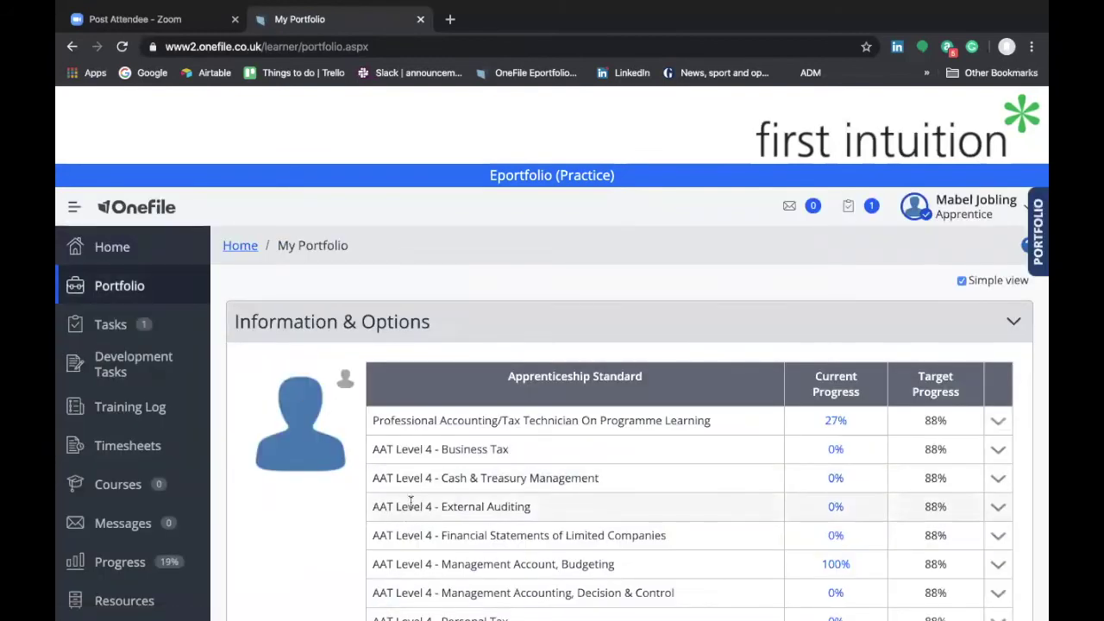
scroll(410, 502, "down", 3)
scroll(411, 502, "down", 4)
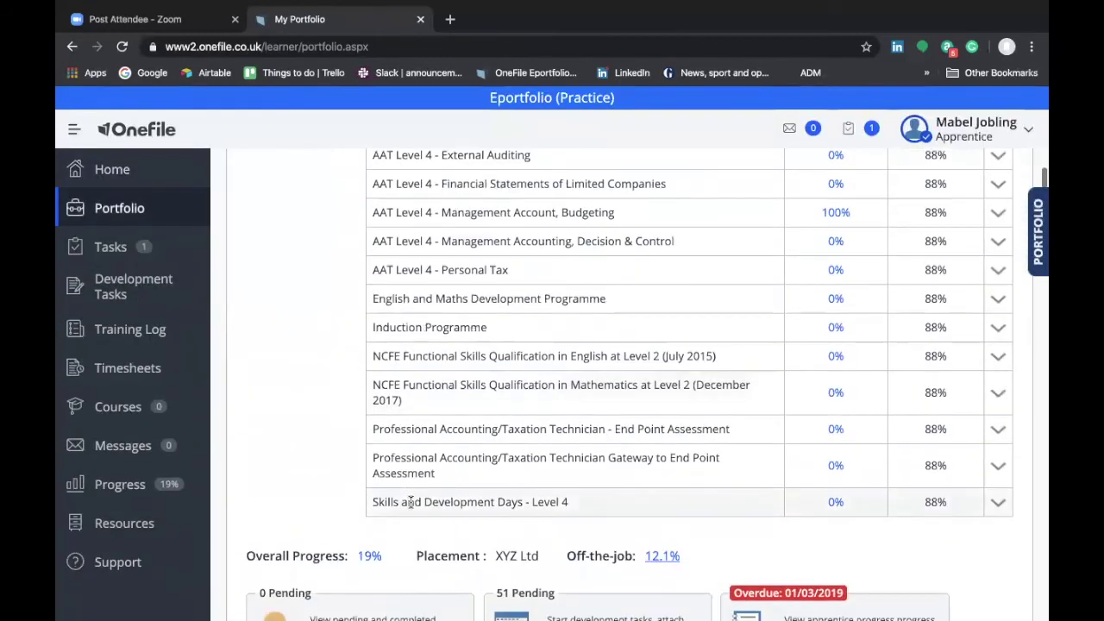
scroll(412, 507, "down", 1)
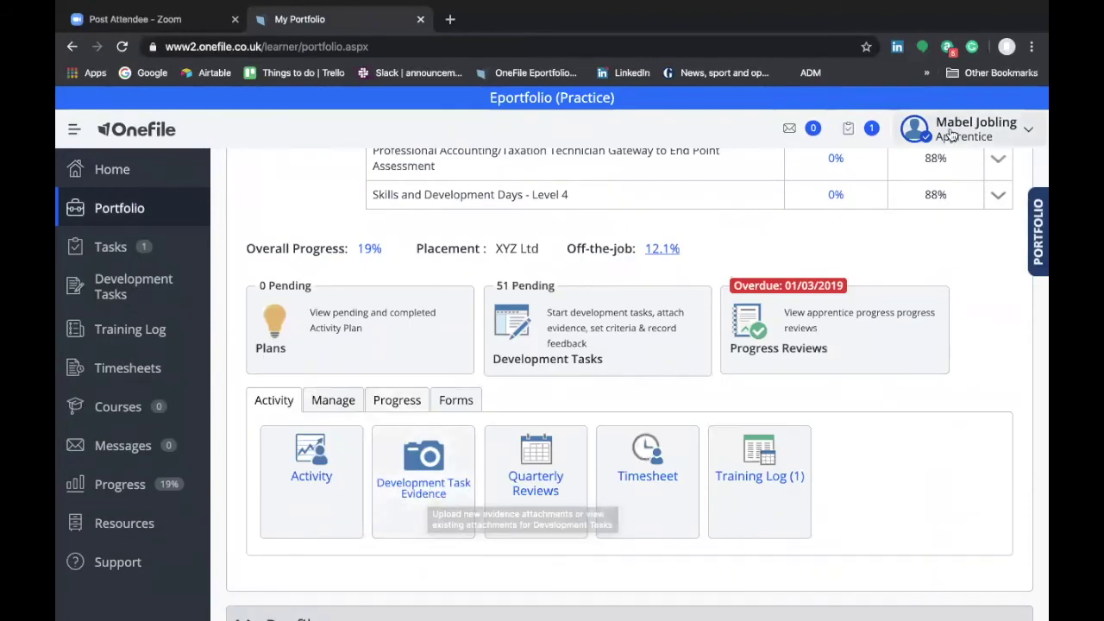
scroll(636, 436, "down", 1)
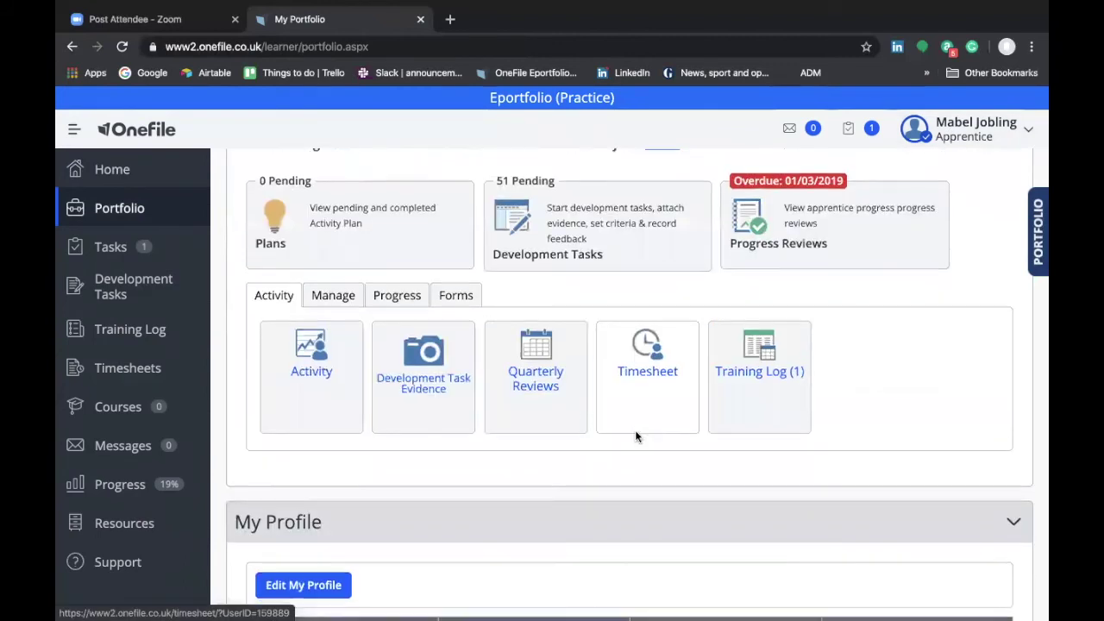
scroll(634, 429, "down", 3)
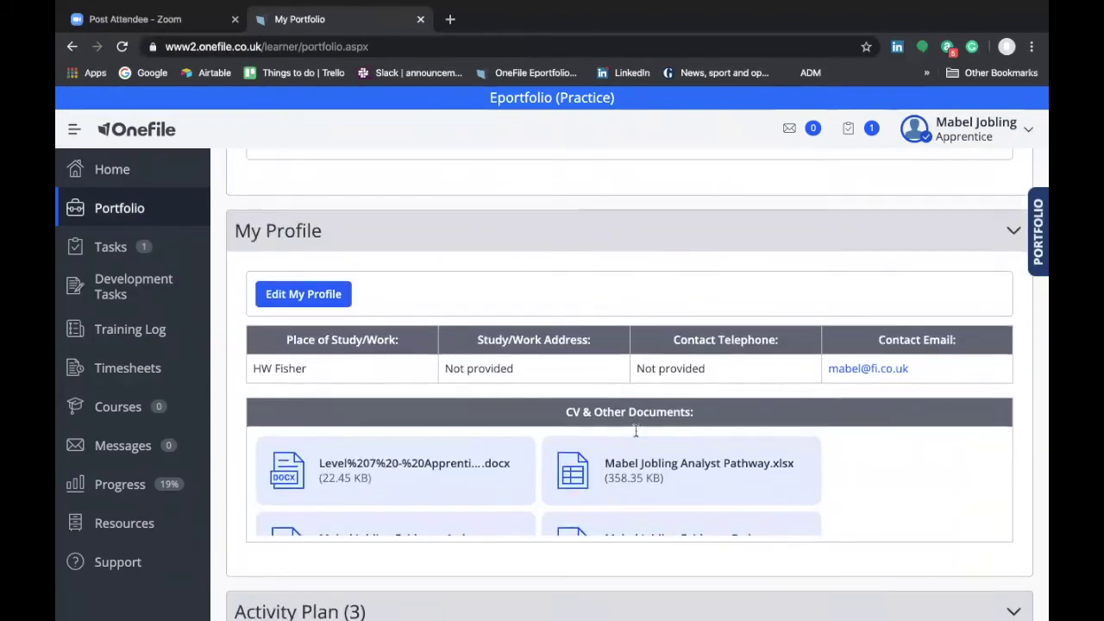
scroll(636, 430, "down", 1)
scroll(621, 411, "down", 1)
scroll(621, 410, "up", 2)
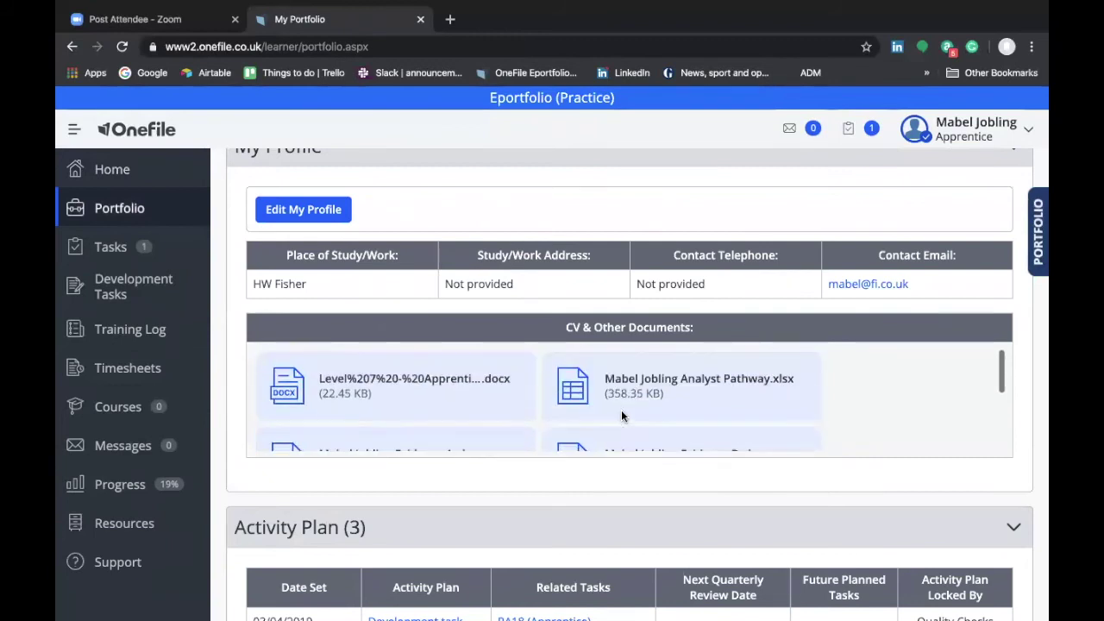
scroll(621, 411, "up", 1)
scroll(621, 411, "up", 4)
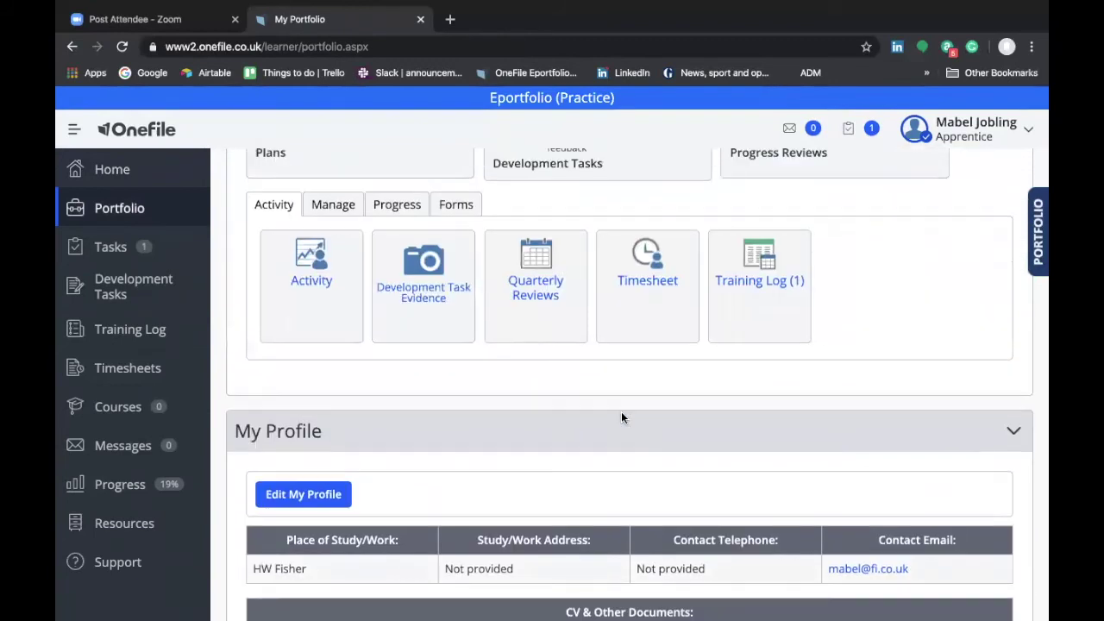
scroll(621, 419, "up", 1)
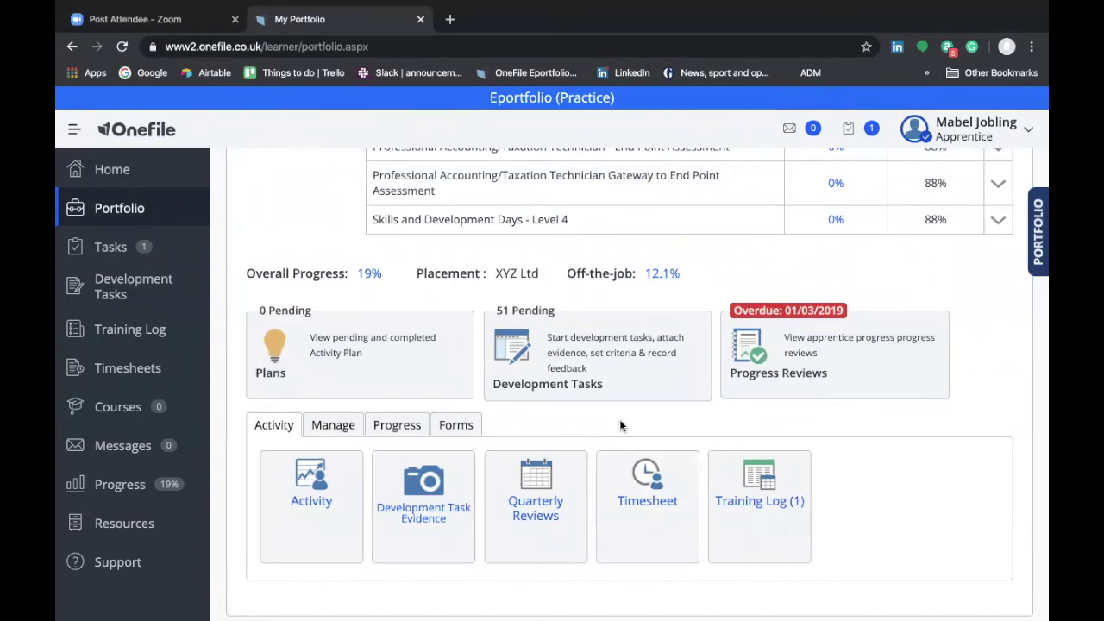
Step: Open Progress Reviews and scroll the table to the Overall Progress, Status and Options columns
left_click(830, 356)
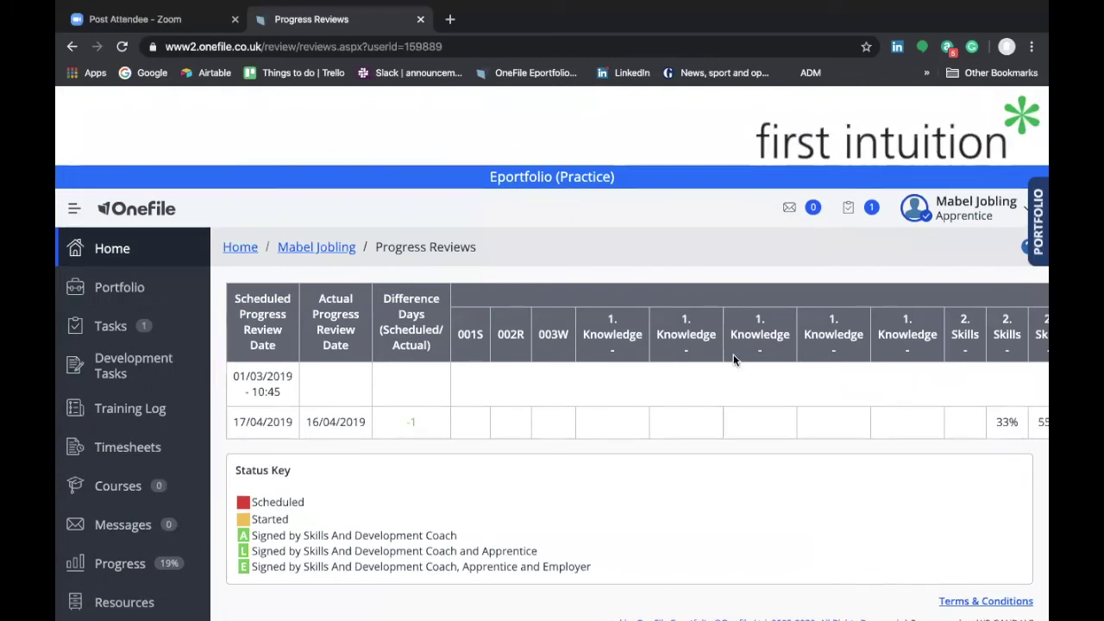
scroll(641, 377, "right", 3)
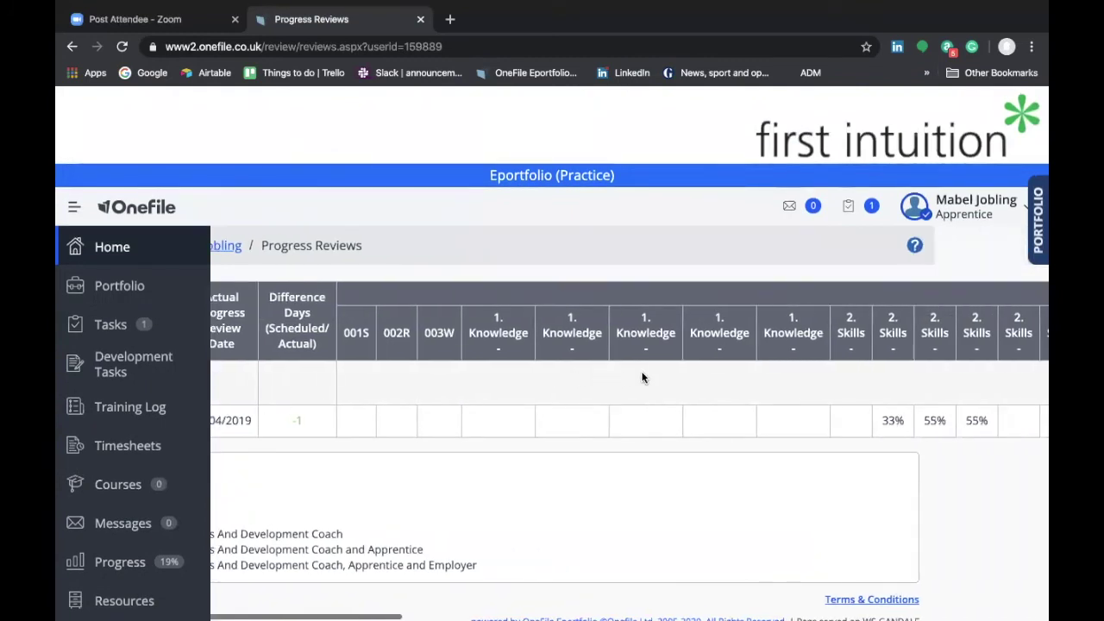
scroll(642, 377, "left", 3)
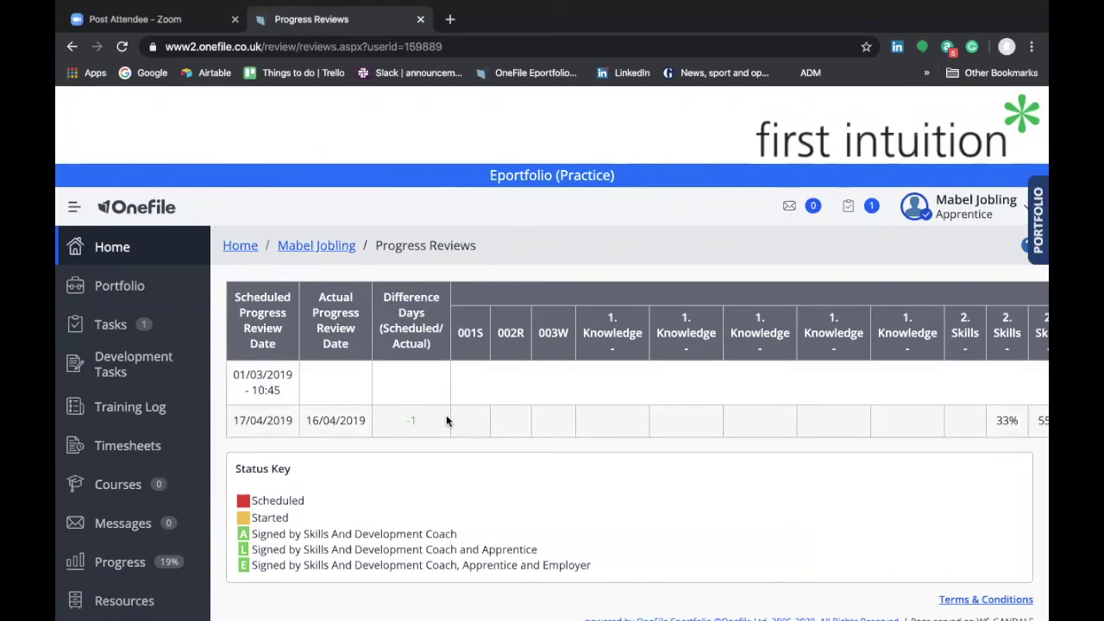
scroll(566, 411, "right", 10)
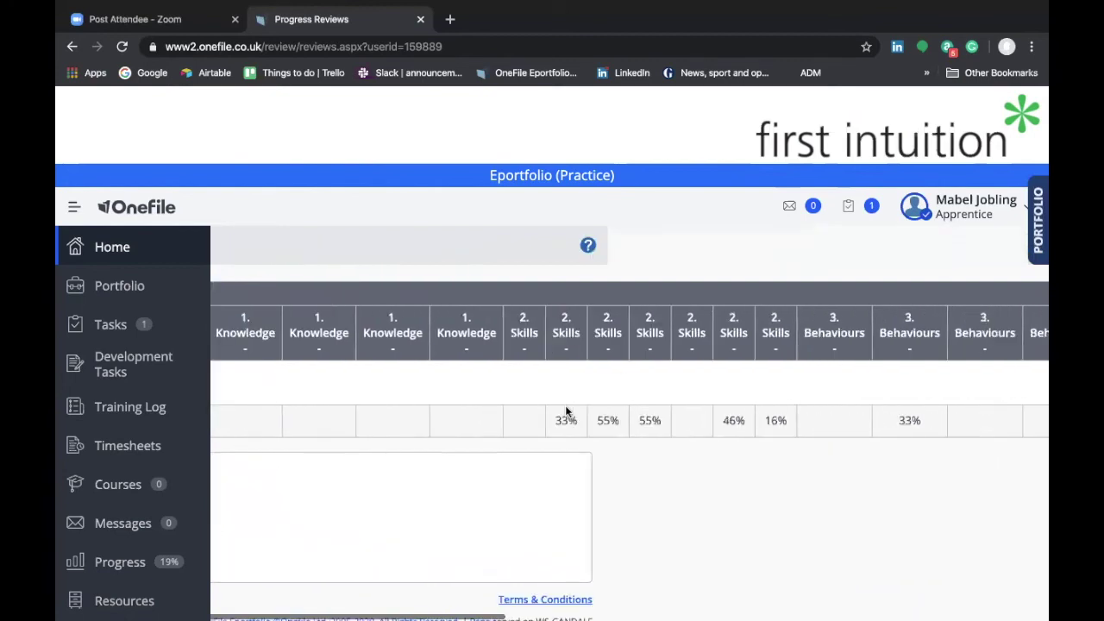
scroll(565, 411, "right", 10)
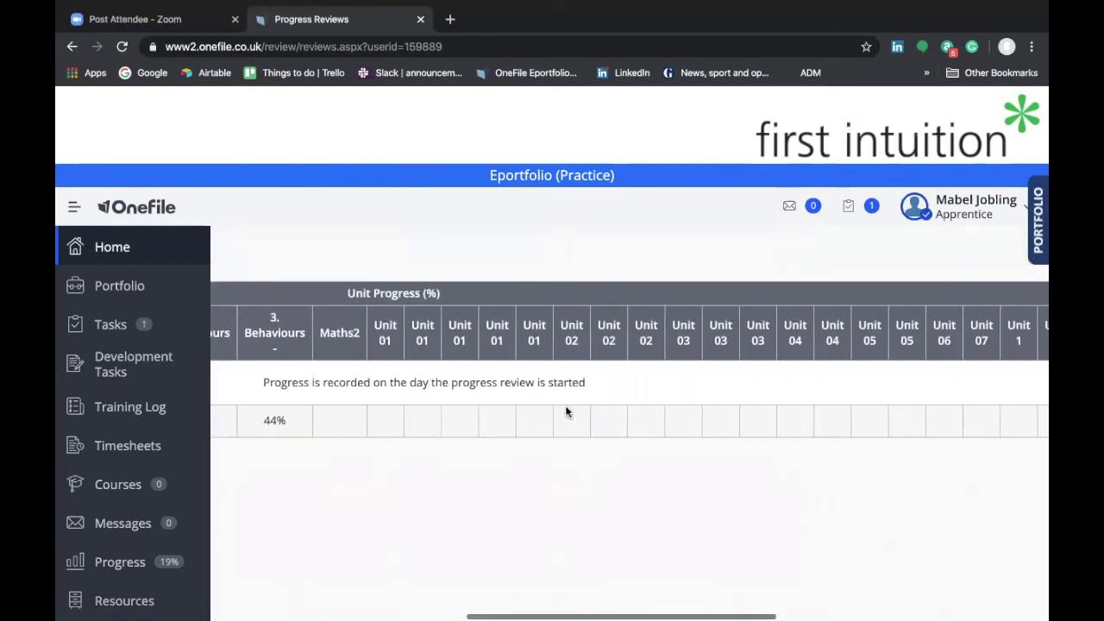
scroll(565, 411, "right", 10)
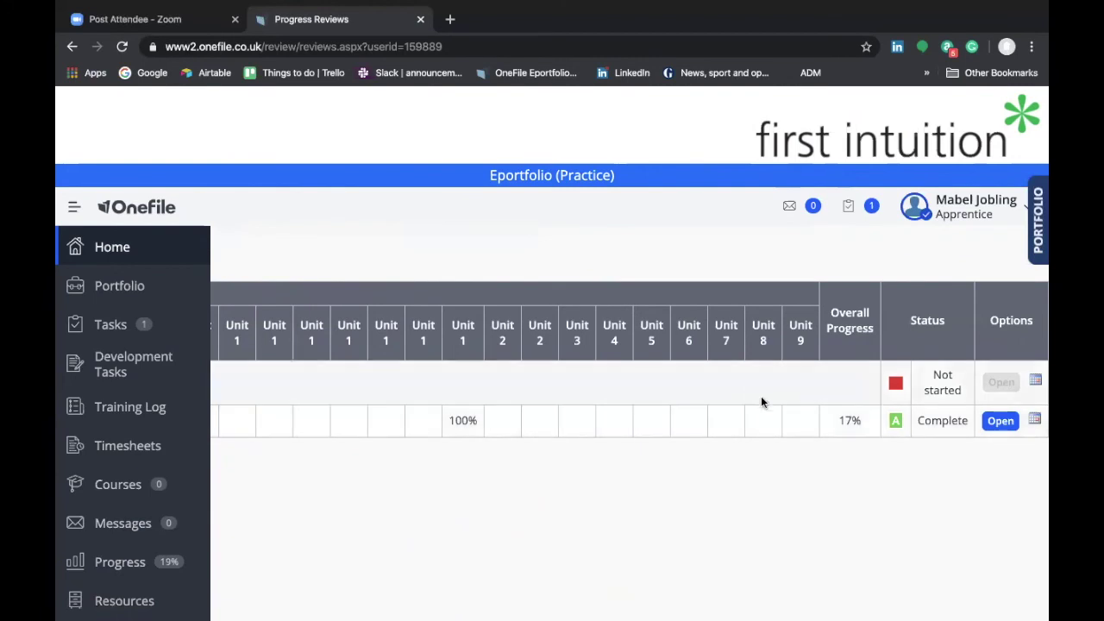
scroll(722, 435, "left", 10)
scroll(723, 435, "left", 10)
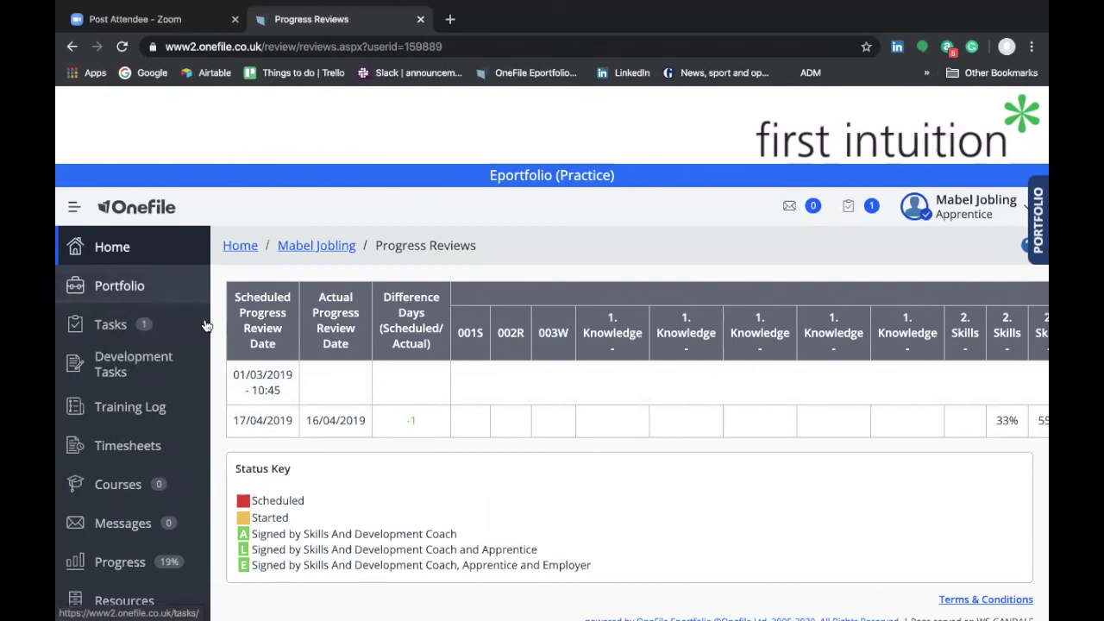
scroll(636, 382, "right", 15)
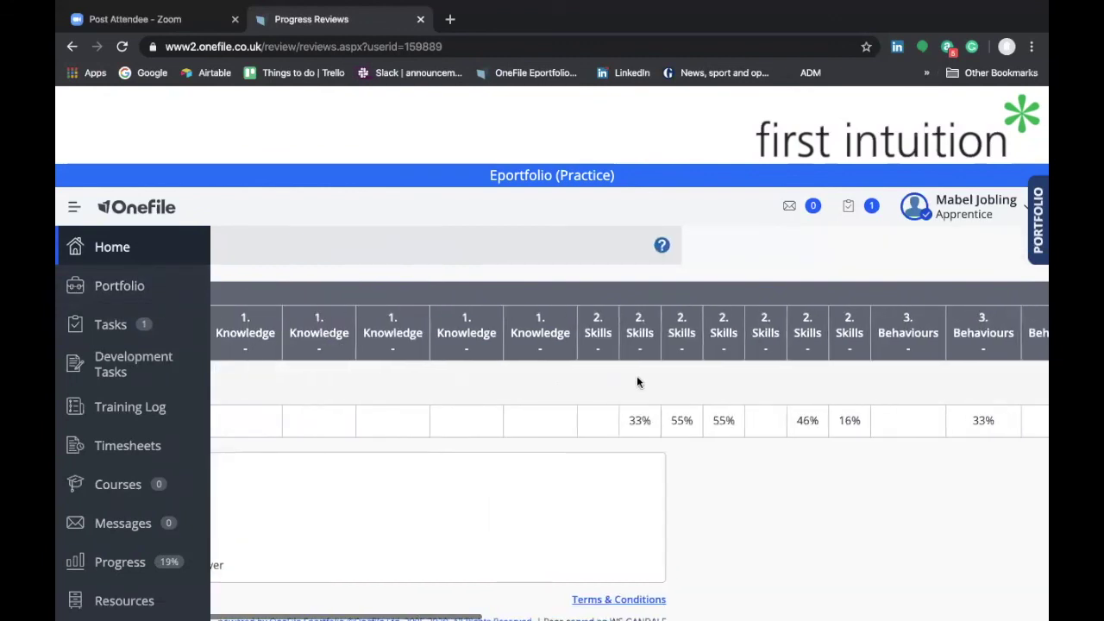
scroll(636, 382, "right", 15)
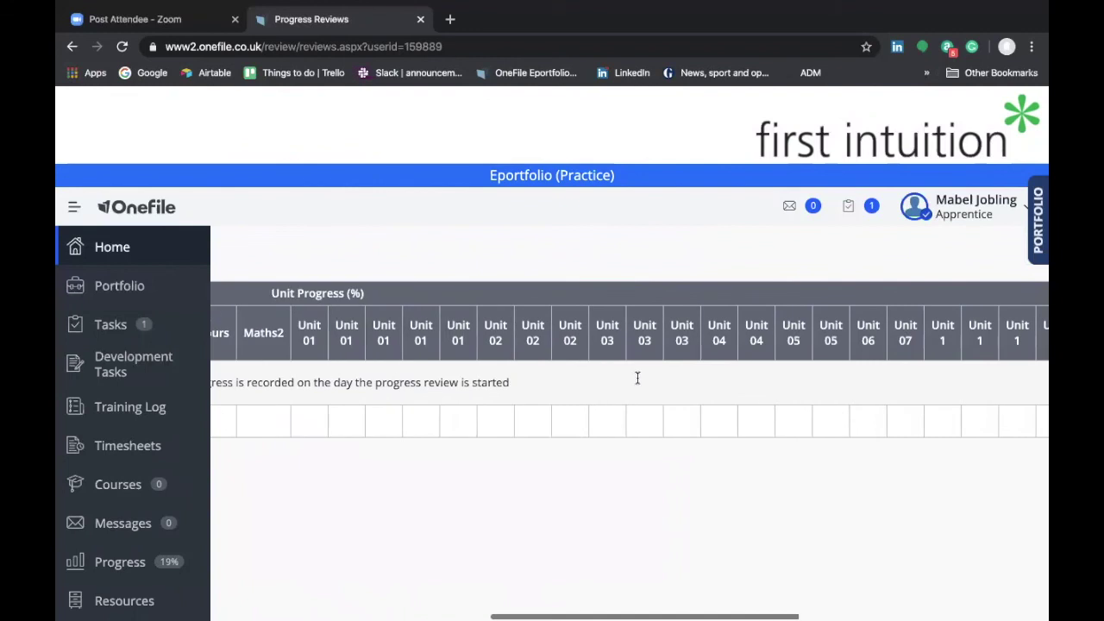
scroll(637, 382, "right", 2)
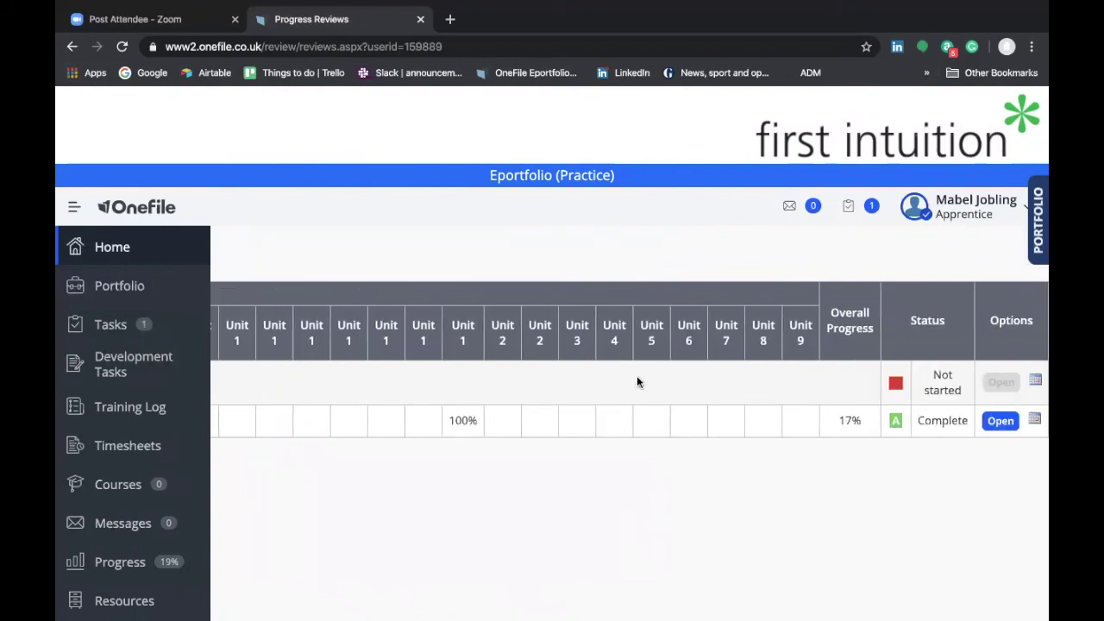